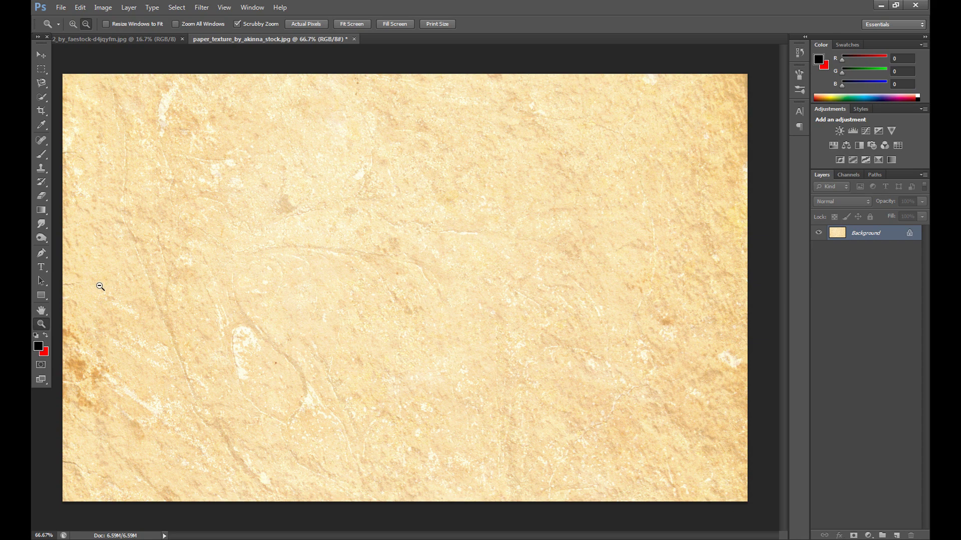
In the portrait photo, start a Pen tool path on the chest, tracing up the left headphone cable to the left earcup
click(42, 54)
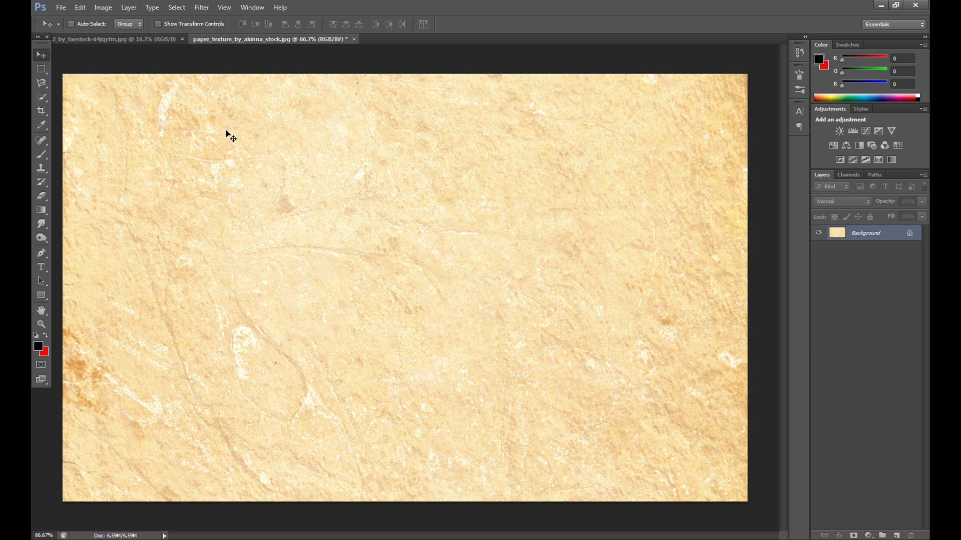
click(151, 43)
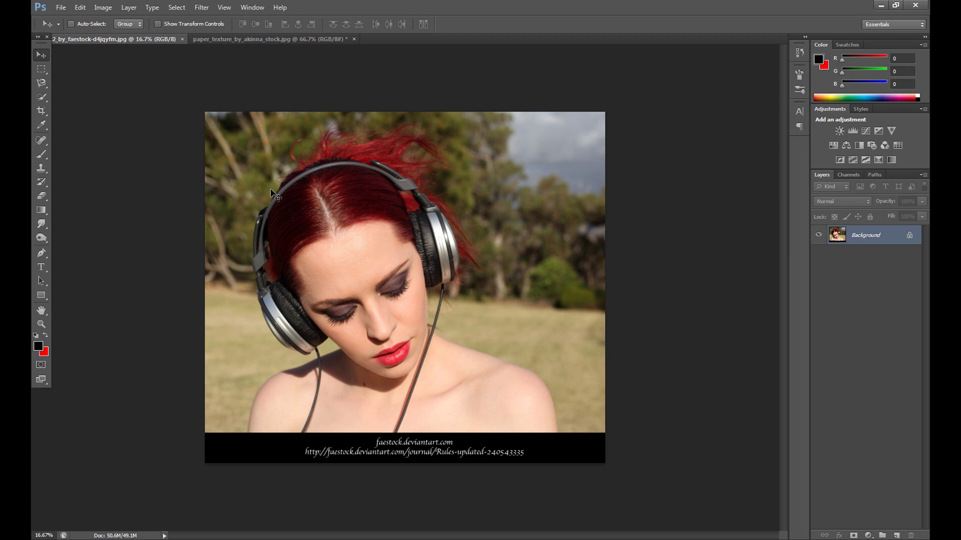
click(40, 323)
click(343, 270)
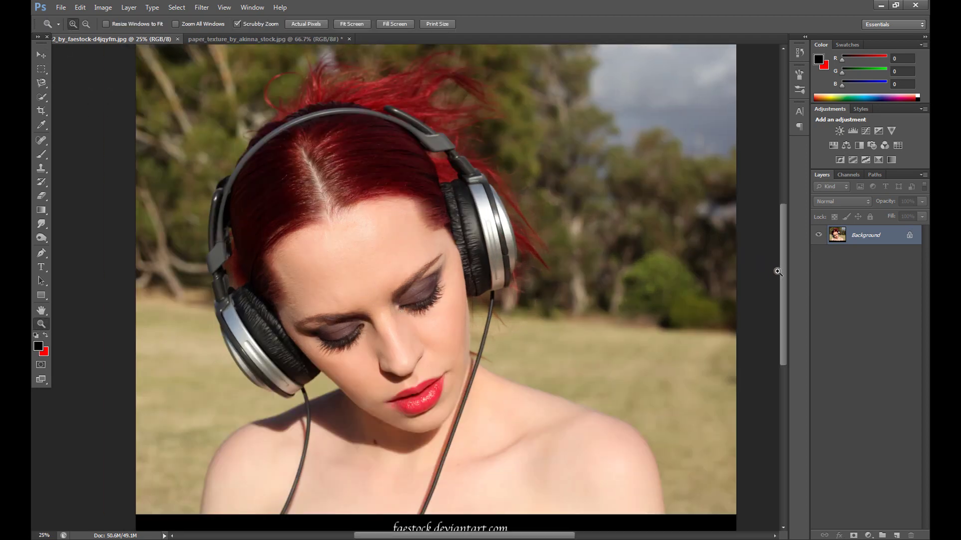
scroll(782, 269, up, 2)
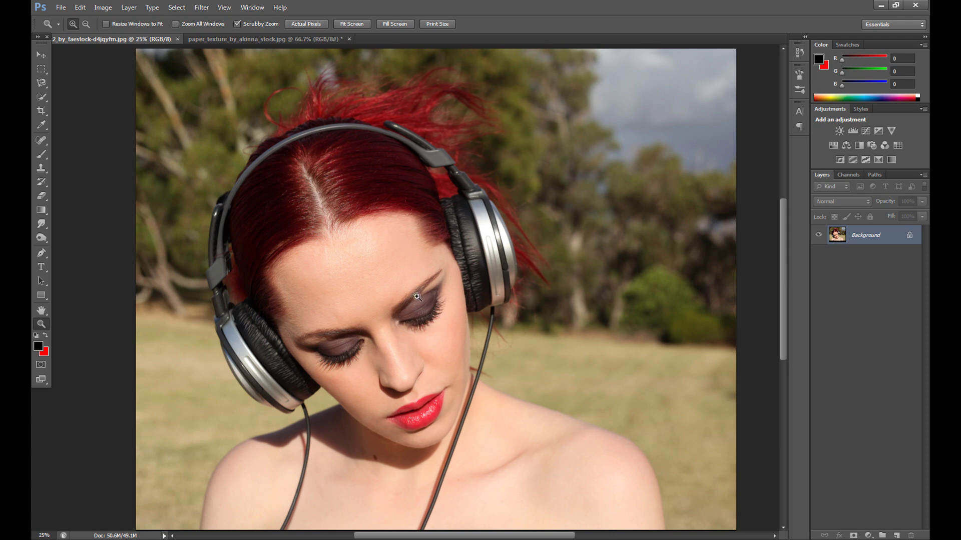
click(42, 254)
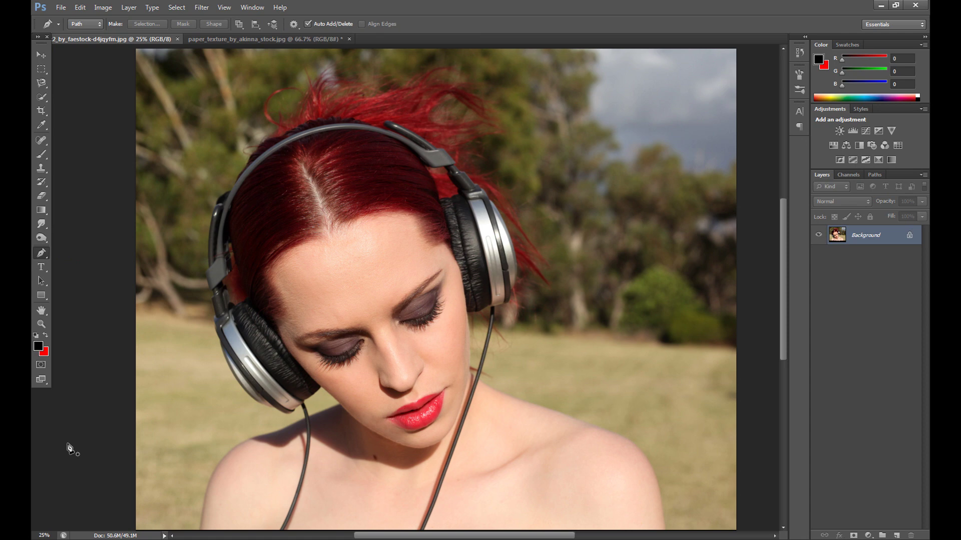
click(295, 488)
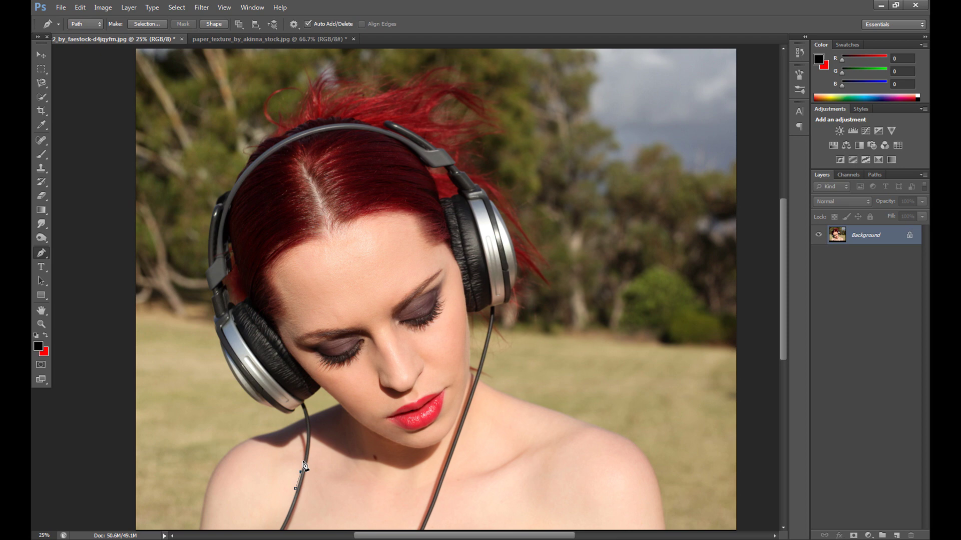
click(303, 457)
click(306, 439)
click(307, 426)
click(301, 405)
Continue the pen path around the outer edge of the left earcup, up to where it meets the headband
click(288, 414)
click(275, 408)
click(263, 405)
click(249, 395)
click(234, 378)
click(226, 361)
click(221, 344)
click(216, 328)
click(216, 319)
click(211, 297)
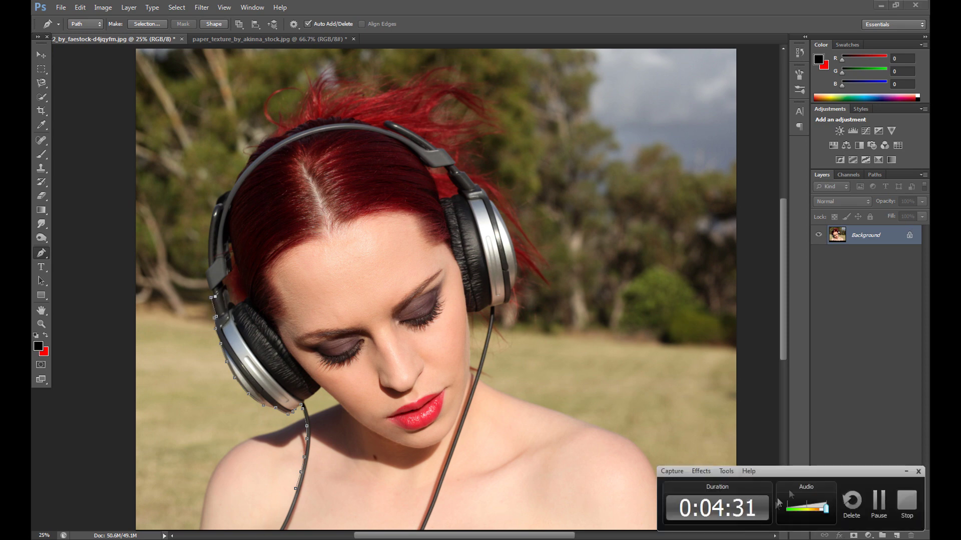
click(906, 472)
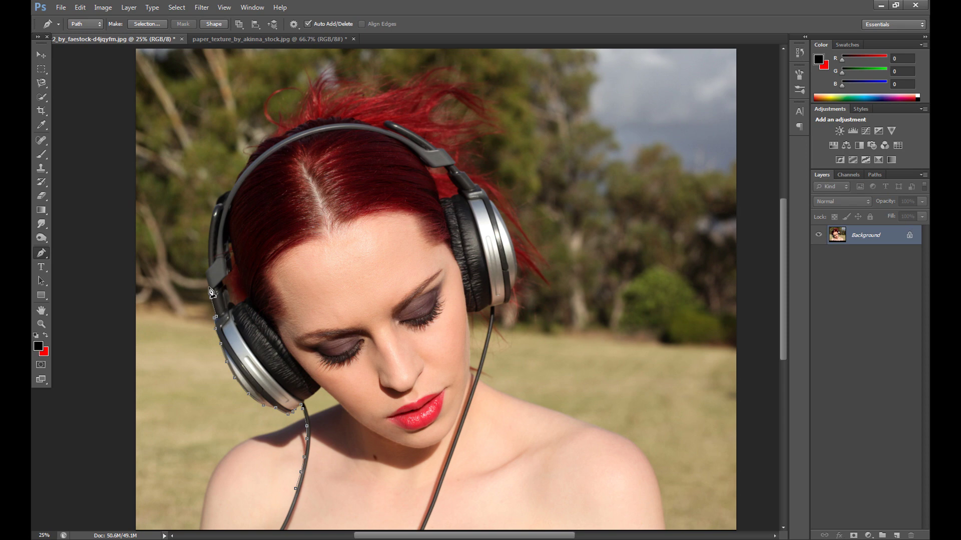
Trace the pen path up the left outer edge of the headband to the base of the raised hair
click(210, 289)
click(206, 270)
click(208, 251)
click(209, 237)
click(211, 218)
click(213, 207)
click(217, 201)
click(222, 196)
click(227, 191)
click(231, 187)
click(236, 182)
click(245, 168)
click(251, 155)
click(258, 150)
click(265, 145)
click(270, 142)
click(279, 132)
Outline the spiky tufts of red hair above the headband with pen anchor points
click(292, 120)
click(299, 108)
click(308, 90)
click(318, 74)
click(322, 86)
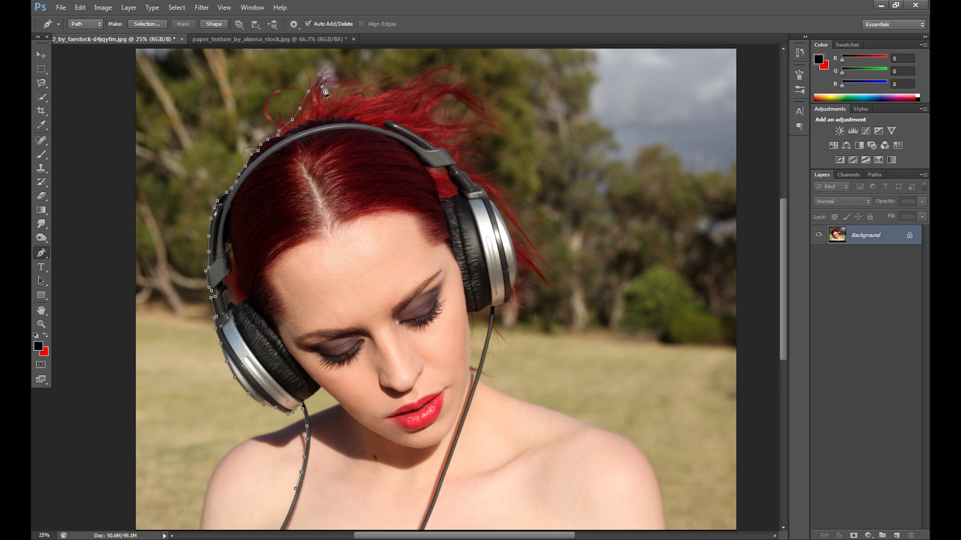
click(346, 80)
click(362, 85)
click(326, 93)
click(331, 97)
click(365, 97)
click(380, 94)
click(411, 85)
click(437, 81)
click(474, 97)
click(494, 121)
click(454, 99)
click(431, 106)
click(431, 119)
click(463, 124)
click(484, 125)
click(453, 134)
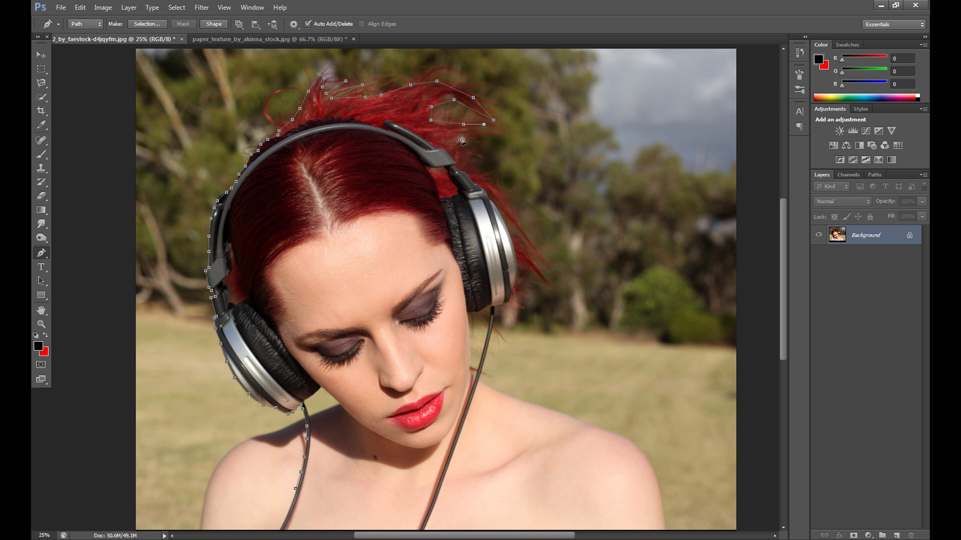
Extend the pen path around the loose hair strands on the right side, down beside the right earcup
click(475, 136)
click(455, 146)
click(478, 155)
click(465, 161)
click(464, 170)
click(476, 174)
click(492, 171)
click(482, 178)
click(503, 197)
click(515, 212)
click(533, 245)
click(494, 202)
click(503, 220)
click(513, 240)
click(525, 255)
click(539, 268)
click(548, 283)
click(518, 261)
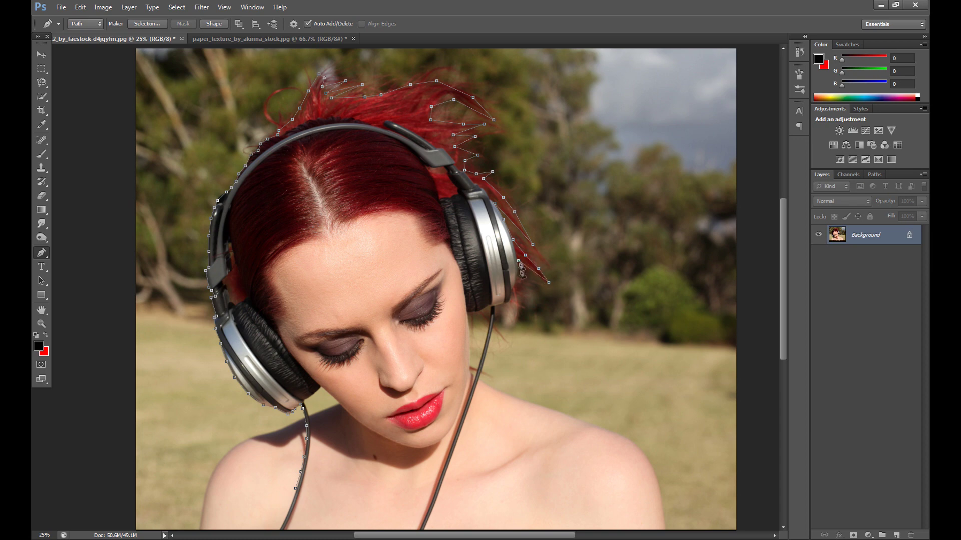
Trace around the lower right earcup and down the right cable, then close the path across the chest
click(513, 288)
click(511, 293)
click(511, 302)
click(506, 304)
click(496, 306)
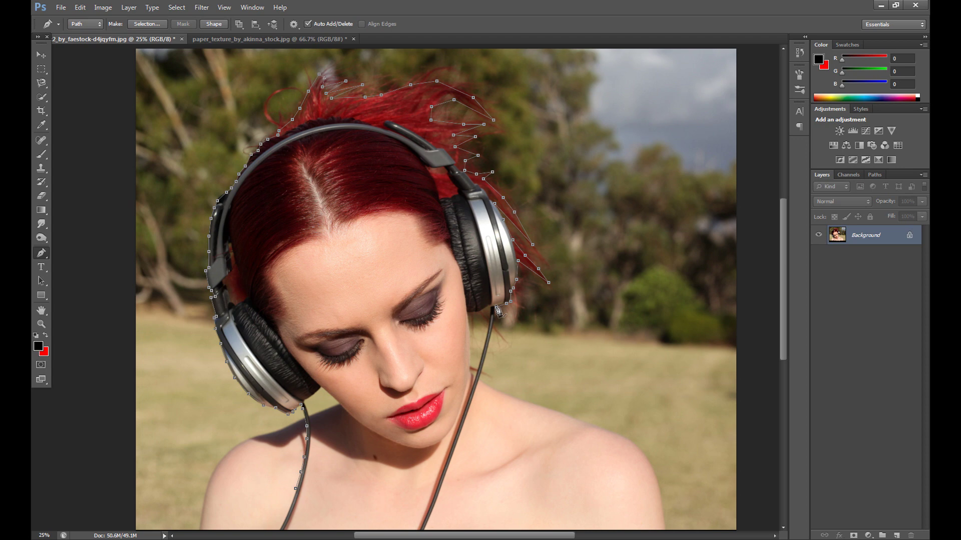
click(491, 335)
click(482, 365)
click(480, 378)
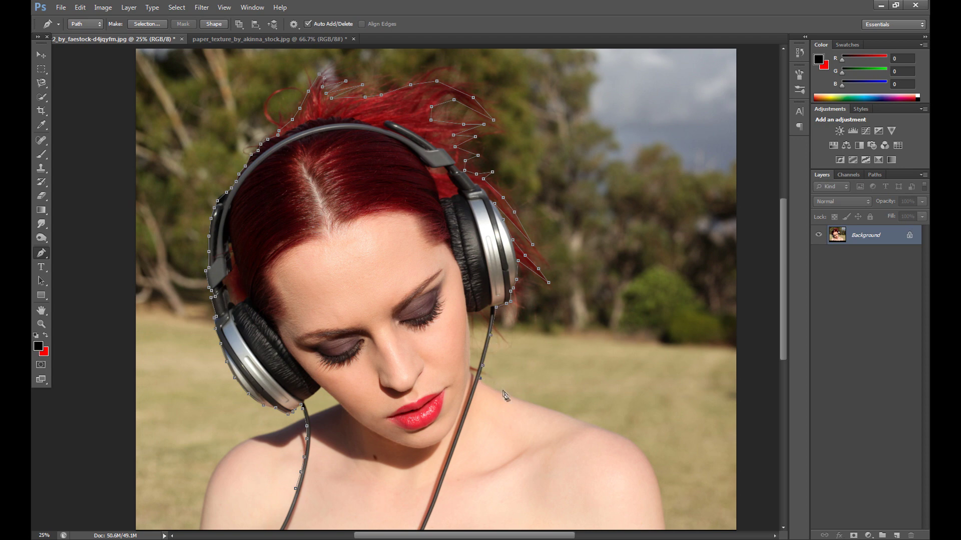
click(464, 423)
click(443, 481)
click(296, 489)
Convert the closed path into a new anti-aliased selection with a 3-pixel feather radius
right_click(385, 242)
click(420, 294)
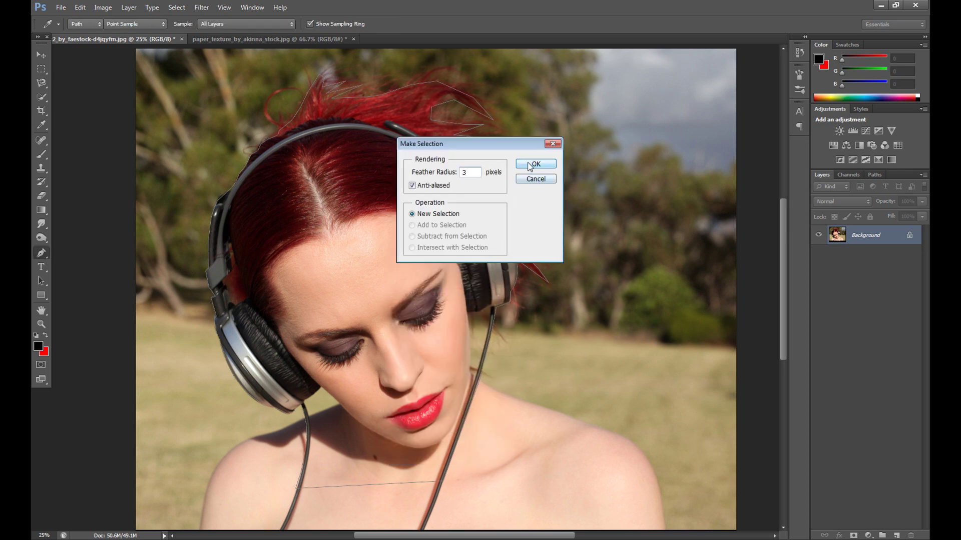
click(533, 164)
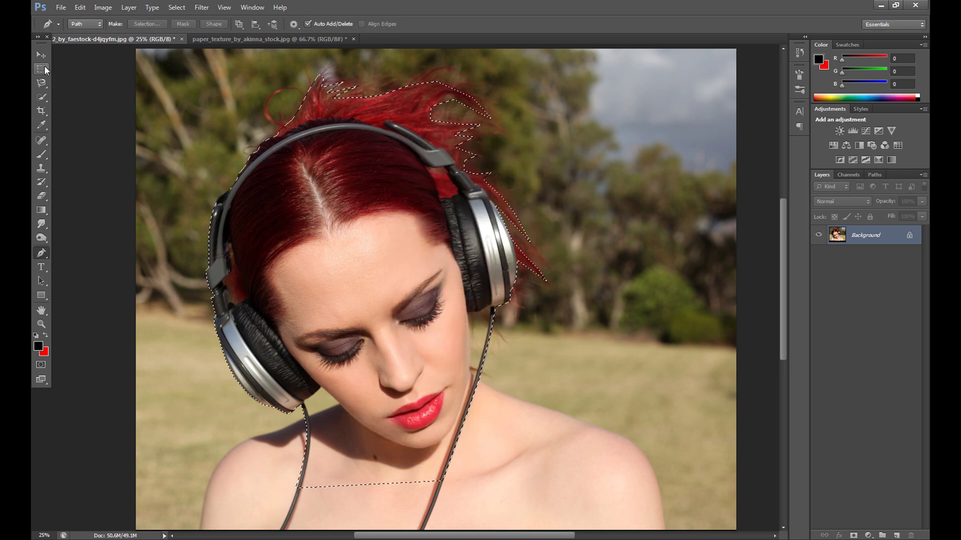
Cut the selected head onto its own layer and hide the Background layer
click(42, 69)
right_click(369, 236)
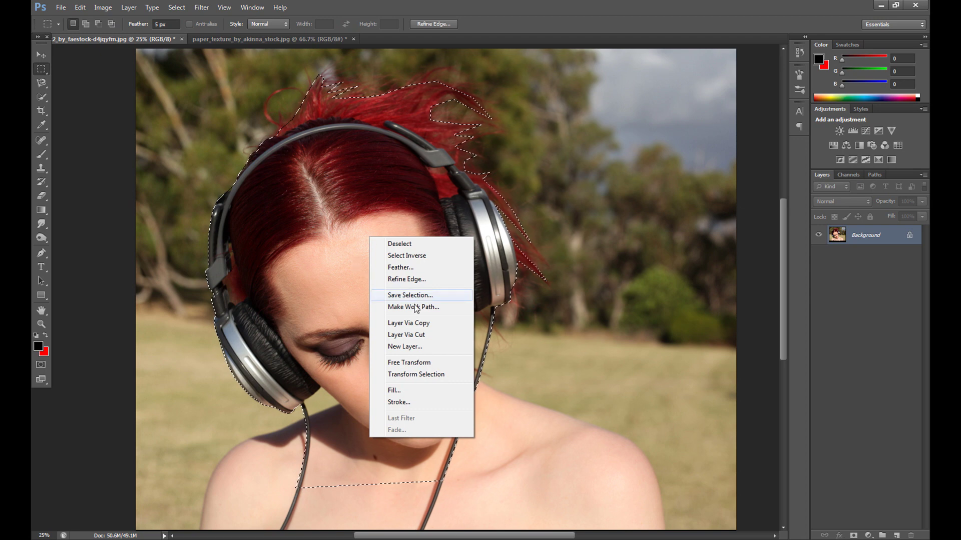
click(423, 335)
click(818, 254)
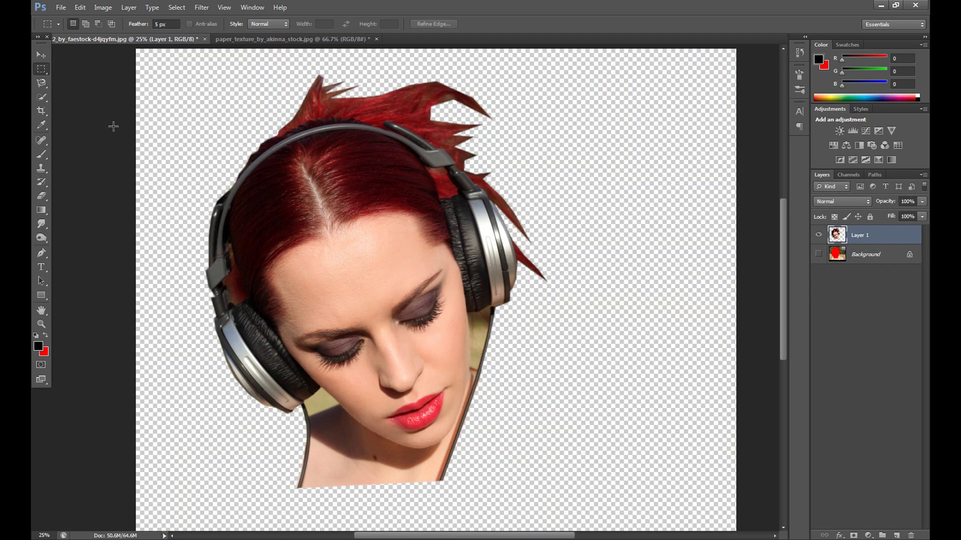
Resize the portrait image to 1650 pixels wide with proportions constrained
click(102, 7)
click(142, 85)
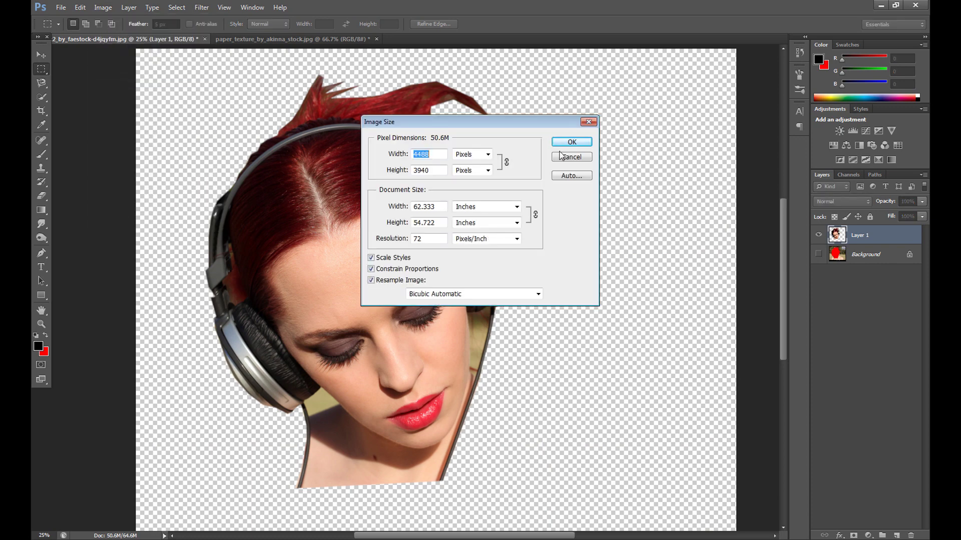
text(1650)
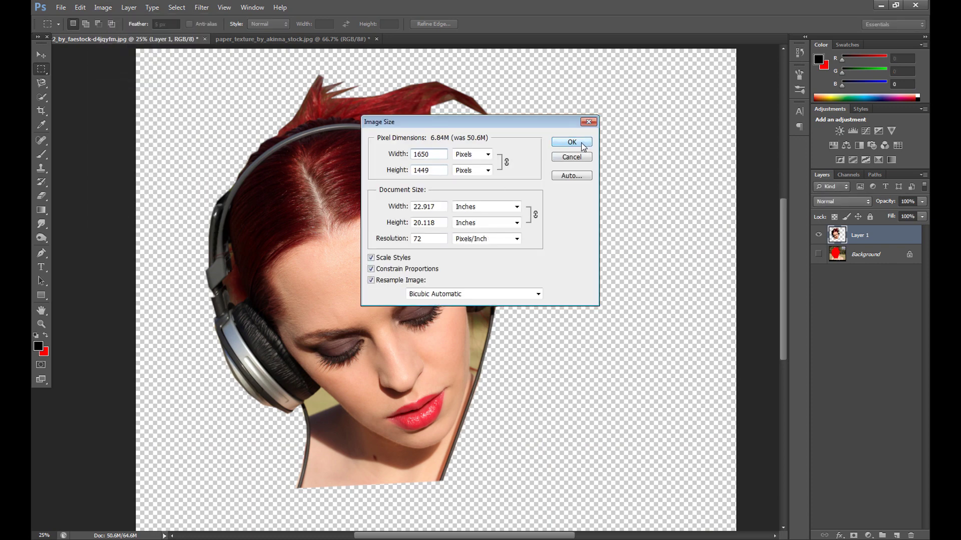
click(572, 143)
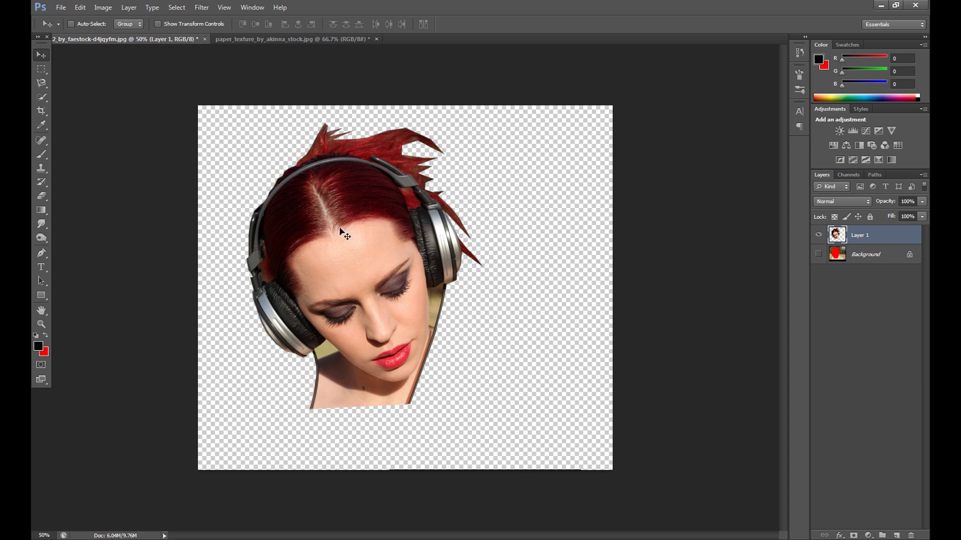
Move the head cutout into the paper texture document and place it right of centre
drag(341, 229, 519, 249)
drag(557, 274, 502, 298)
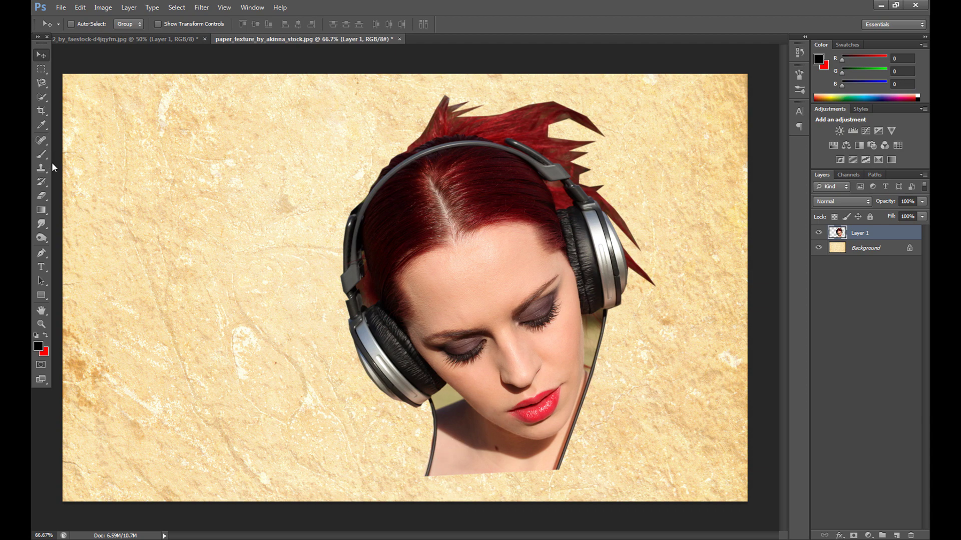
Choose the Eraser Tool with the soft round 825 px brush at 0% hardness, and browse the brush presets
click(45, 197)
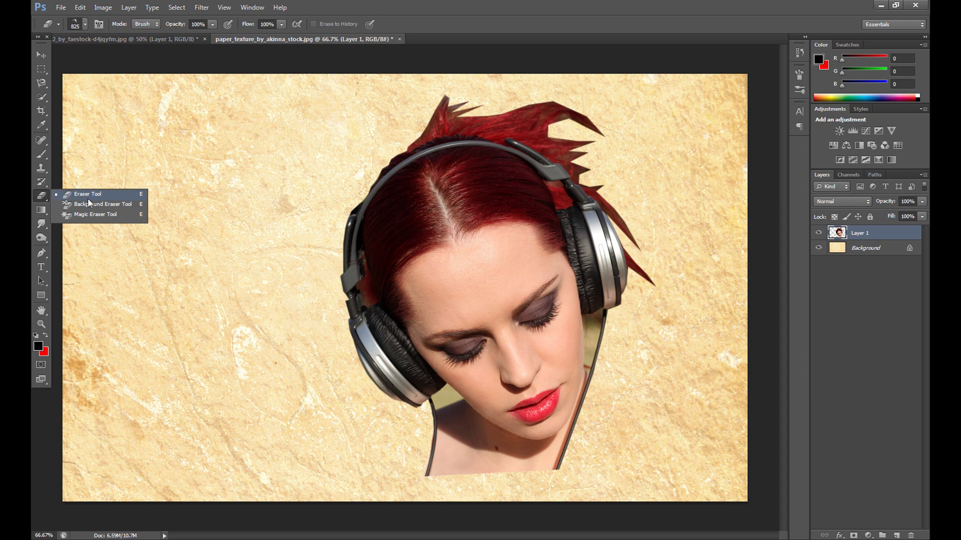
click(83, 194)
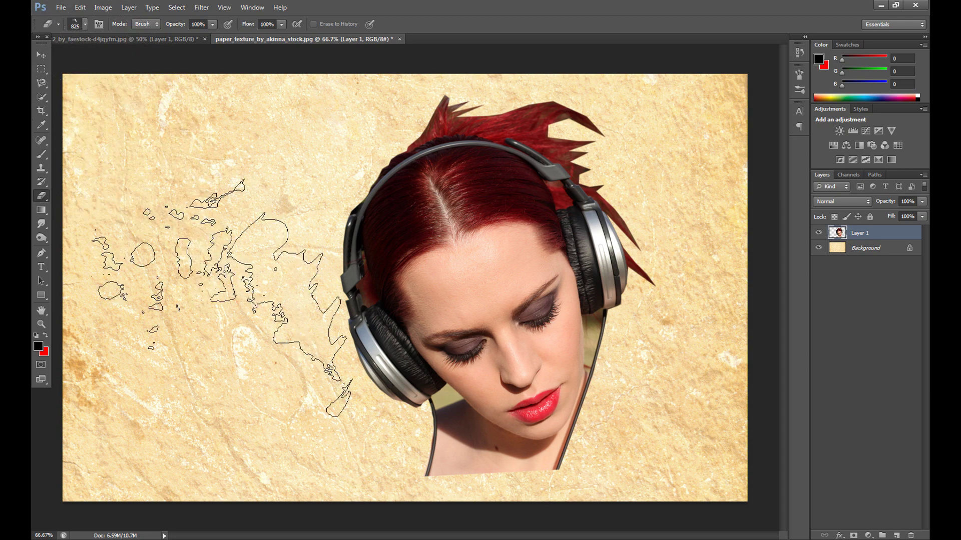
click(85, 24)
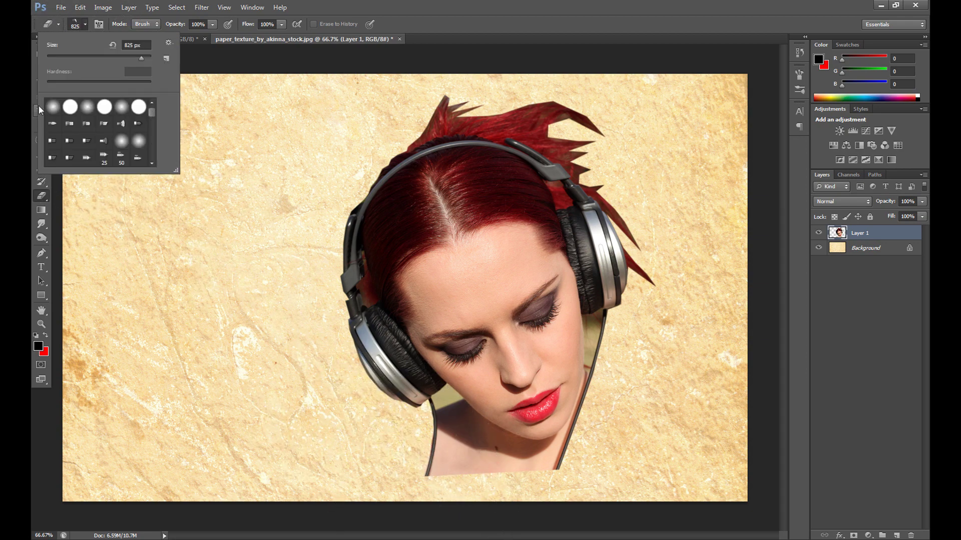
click(52, 107)
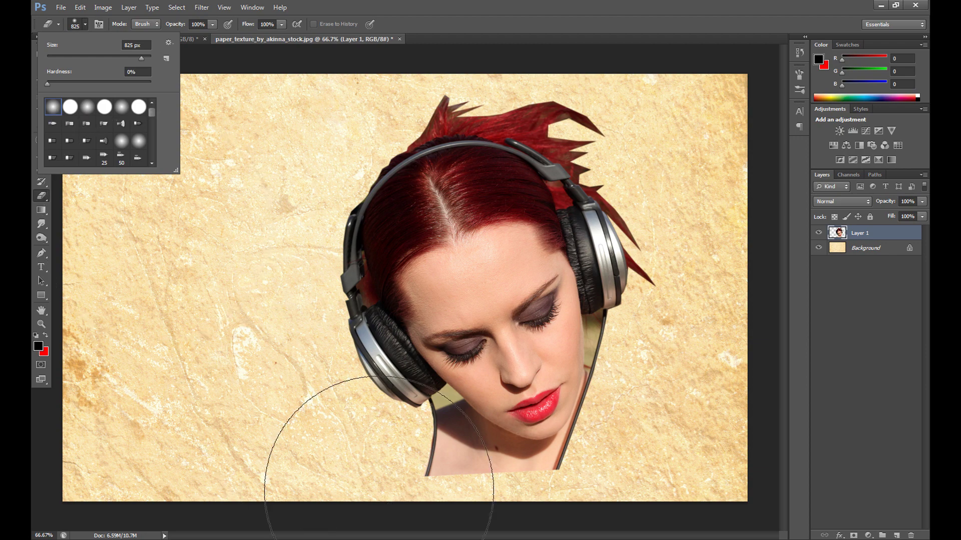
click(172, 128)
click(85, 25)
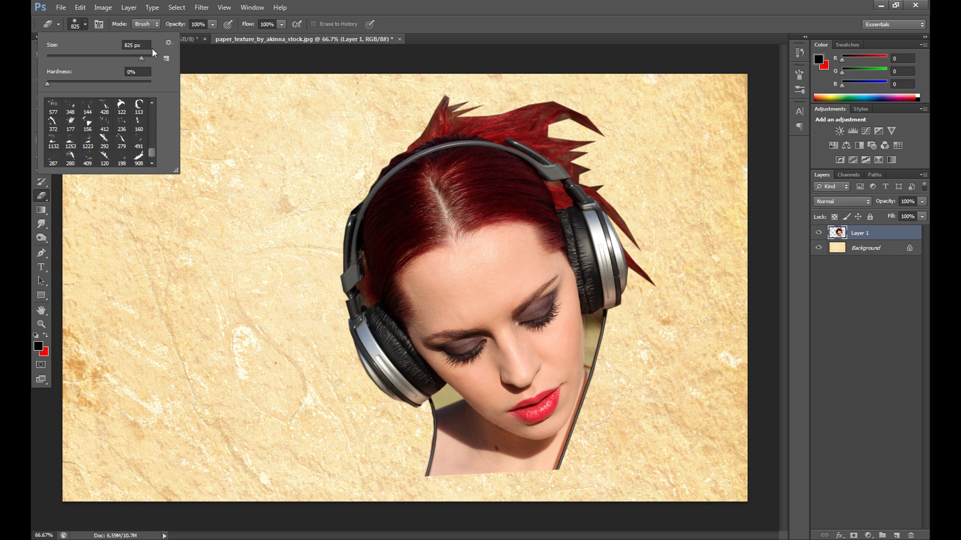
click(169, 43)
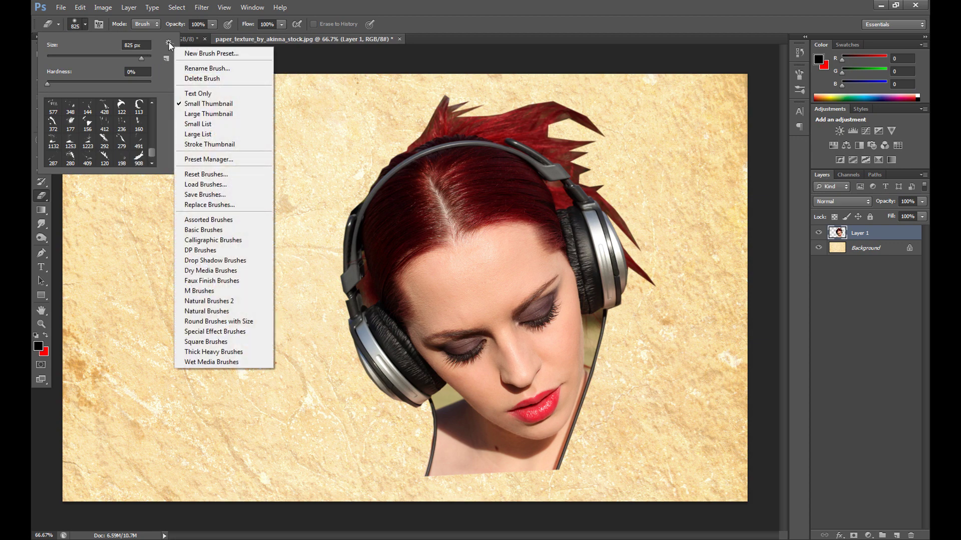
click(219, 186)
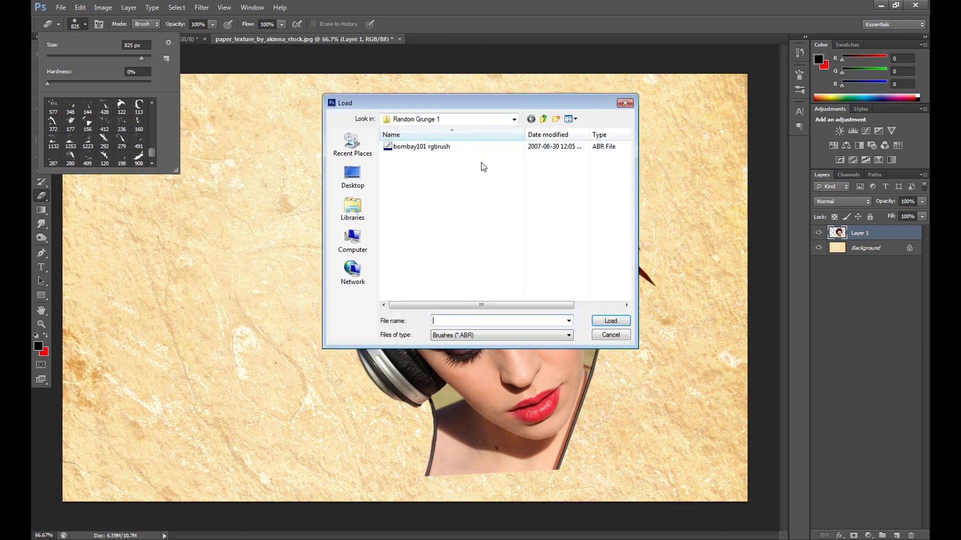
click(608, 335)
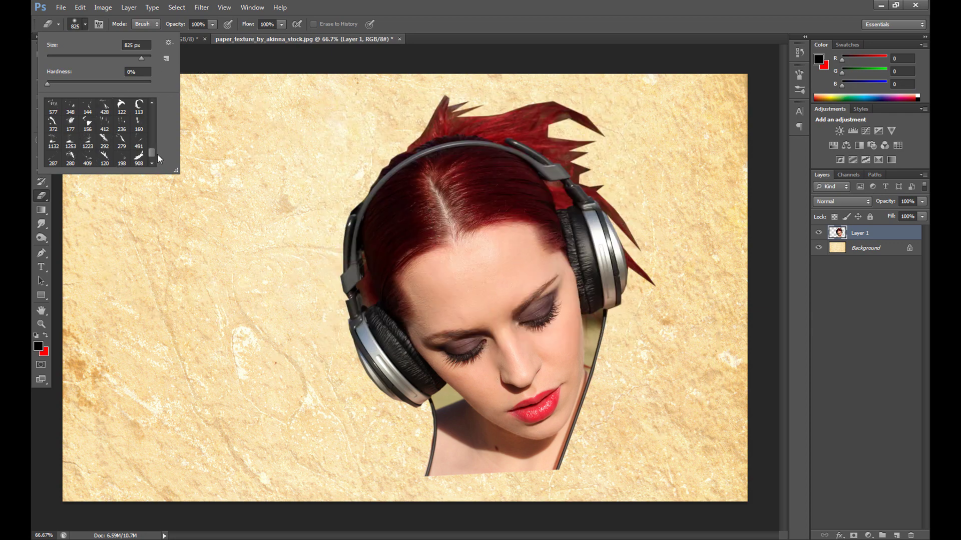
Select the 280 px splatter brush for the eraser and roughen the edges all around the head cutout
click(105, 158)
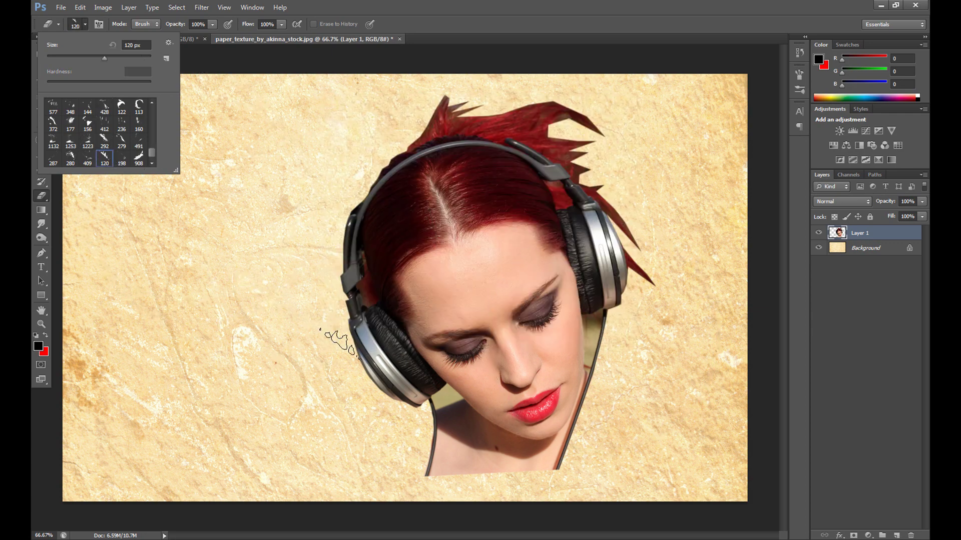
click(71, 158)
click(426, 457)
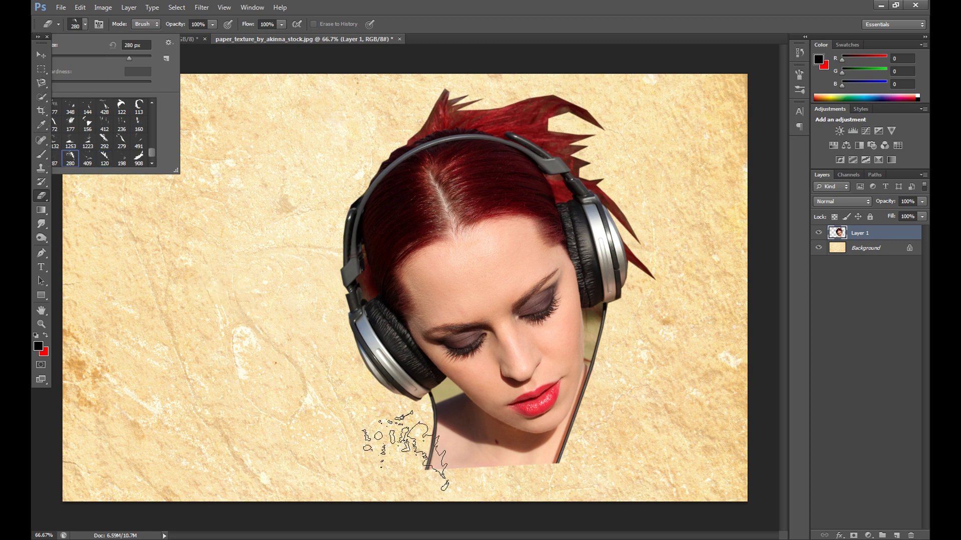
drag(426, 460, 473, 479)
mouse_move(553, 490)
mouse_down()
mouse_move(593, 462)
mouse_move(614, 383)
mouse_move(585, 462)
mouse_move(517, 469)
mouse_move(422, 457)
mouse_move(404, 416)
mouse_move(388, 414)
mouse_move(341, 367)
mouse_move(307, 249)
mouse_move(343, 139)
mouse_up()
mouse_move(653, 274)
mouse_down()
mouse_move(661, 307)
mouse_move(632, 362)
mouse_move(654, 290)
mouse_move(653, 234)
mouse_move(638, 201)
mouse_move(664, 259)
mouse_move(660, 231)
mouse_move(581, 105)
mouse_move(618, 134)
mouse_move(583, 115)
mouse_move(619, 156)
mouse_move(583, 119)
mouse_move(601, 129)
mouse_move(520, 90)
mouse_move(414, 79)
mouse_move(468, 81)
mouse_move(274, 95)
mouse_up()
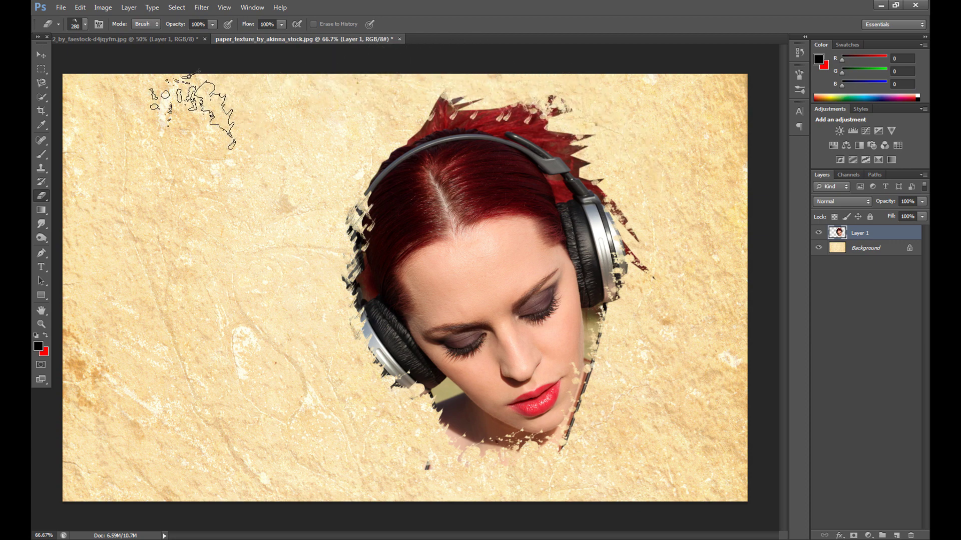
Switch the eraser to the 279 px splatter brush and erase jagged streaks through the top hair and headband
click(86, 24)
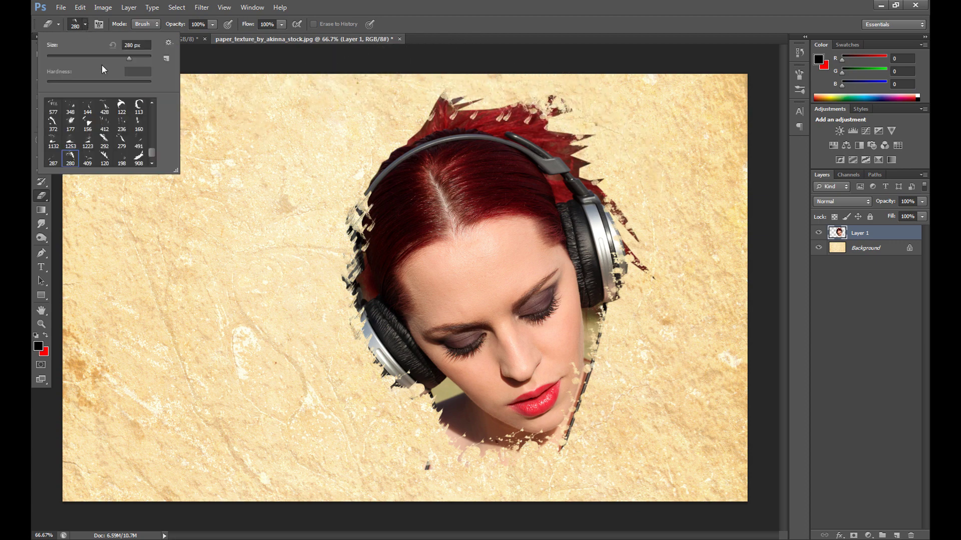
click(87, 143)
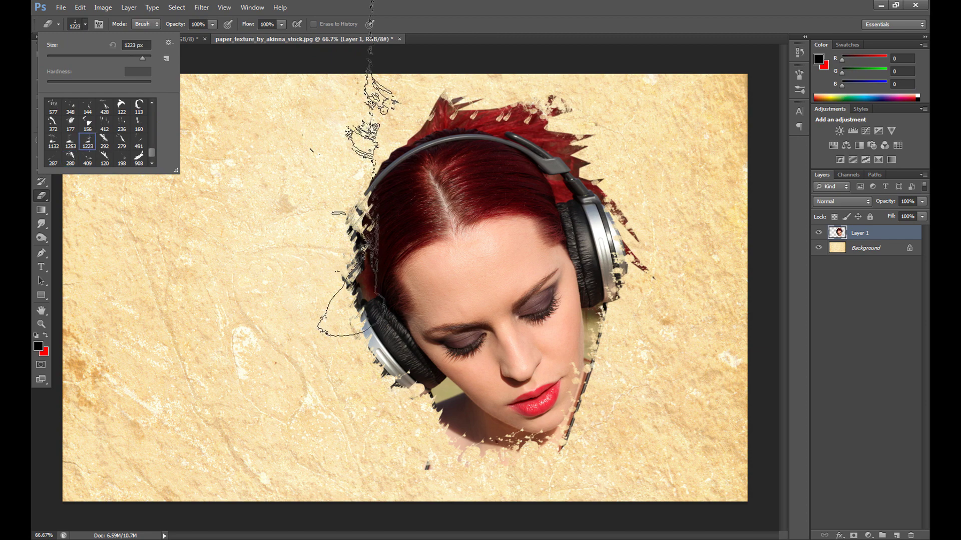
click(122, 142)
mouse_move(506, 125)
mouse_down()
mouse_move(351, 119)
mouse_move(518, 107)
mouse_move(440, 100)
mouse_move(426, 78)
mouse_move(454, 89)
mouse_move(542, 82)
mouse_move(558, 109)
mouse_move(495, 80)
mouse_up()
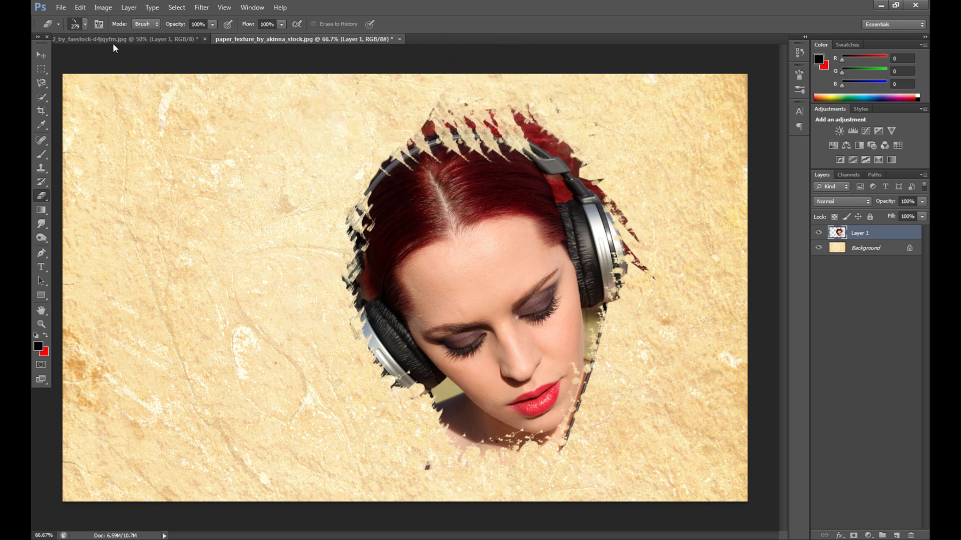
Switch the eraser to the 409 px splatter brush and erase specks along both upper sides of the head
click(85, 24)
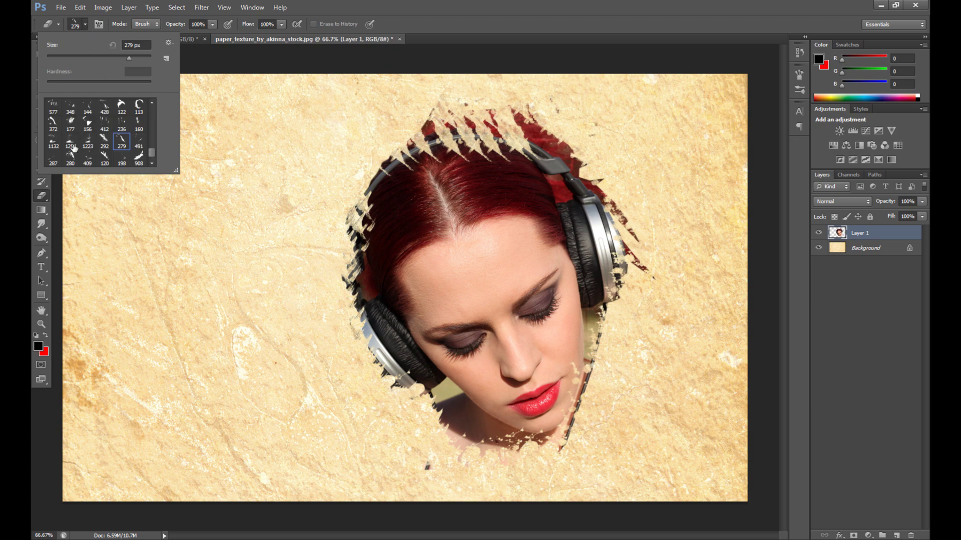
double_click(83, 162)
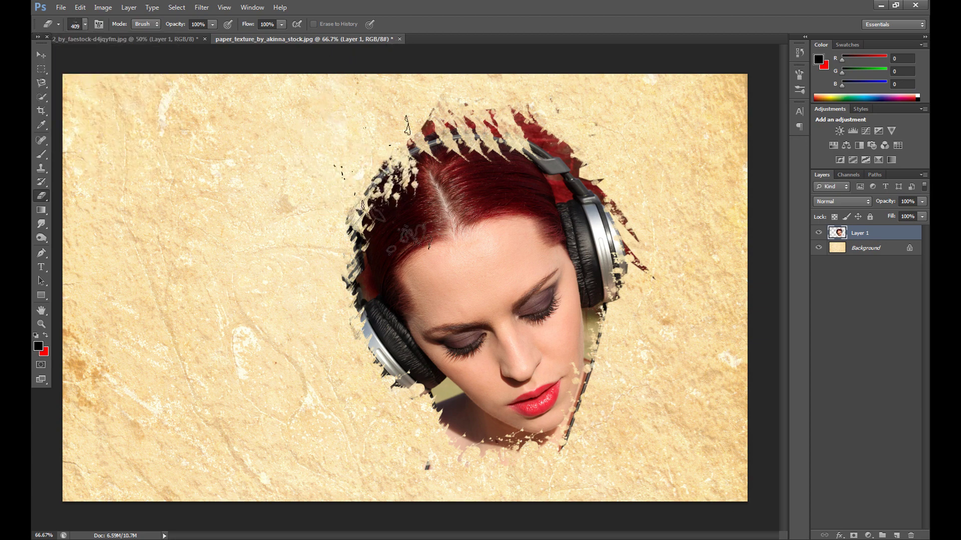
click(373, 192)
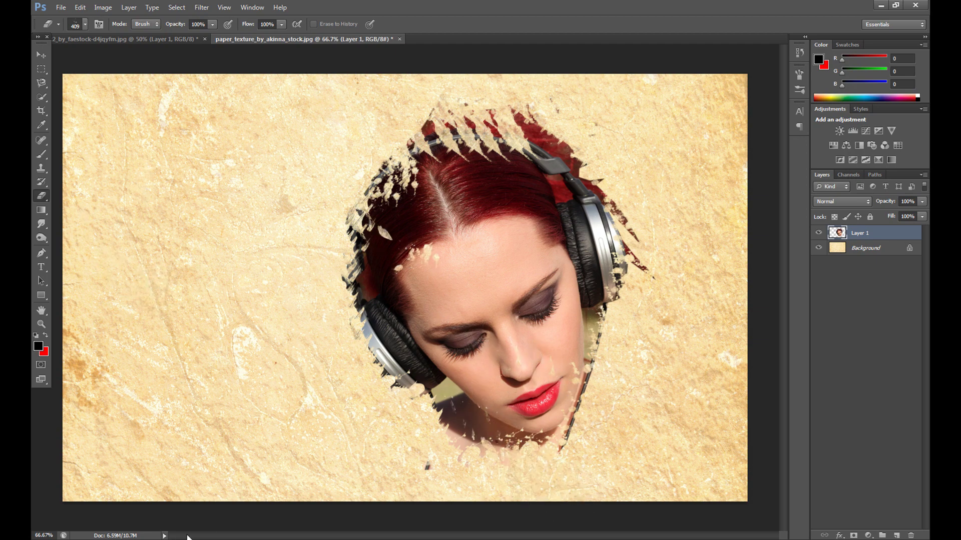
click(575, 155)
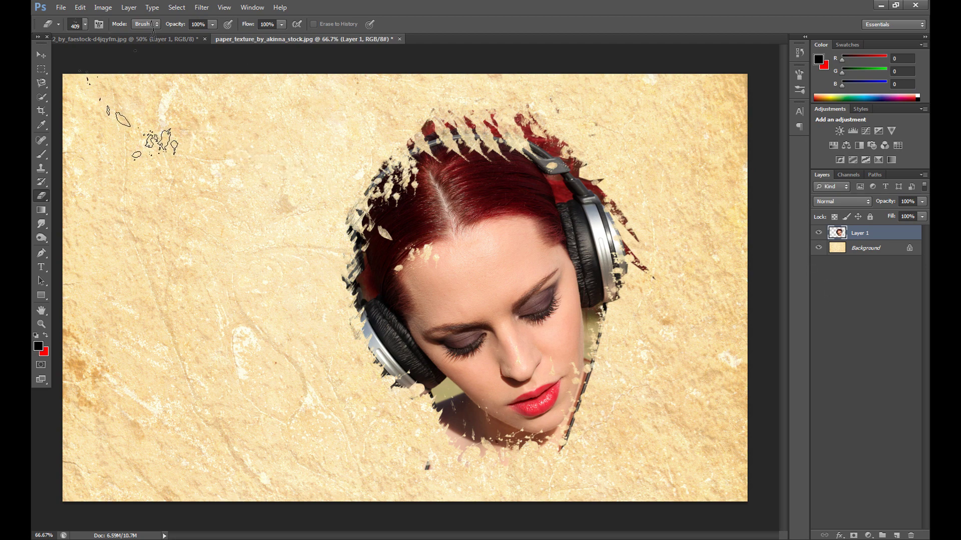
Desaturate the head cutout on Layer 1 to black and white
click(103, 16)
mouse_move(113, 35)
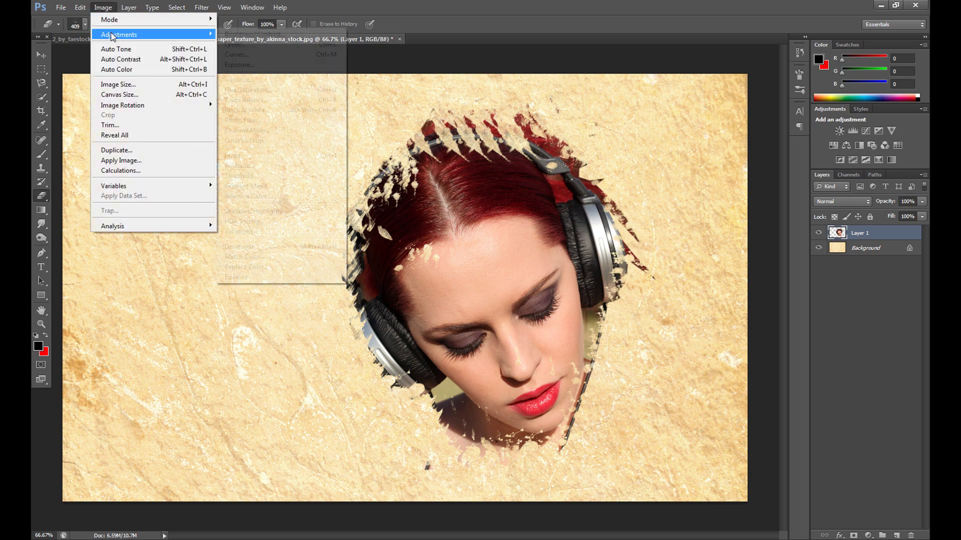
click(270, 246)
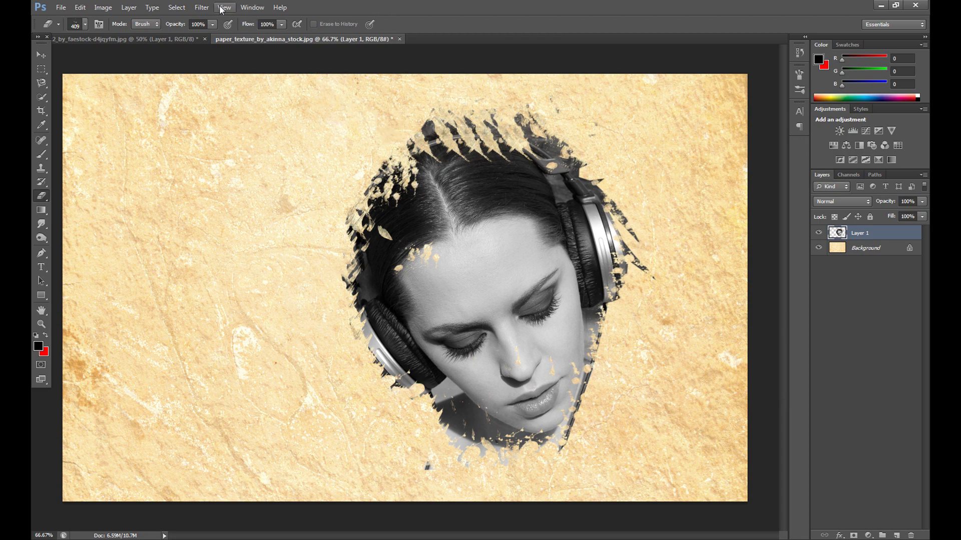
Apply the Watercolor filter to the head cutout with Brush Detail 9, Shadow Intensity 1 and Texture 1
click(200, 8)
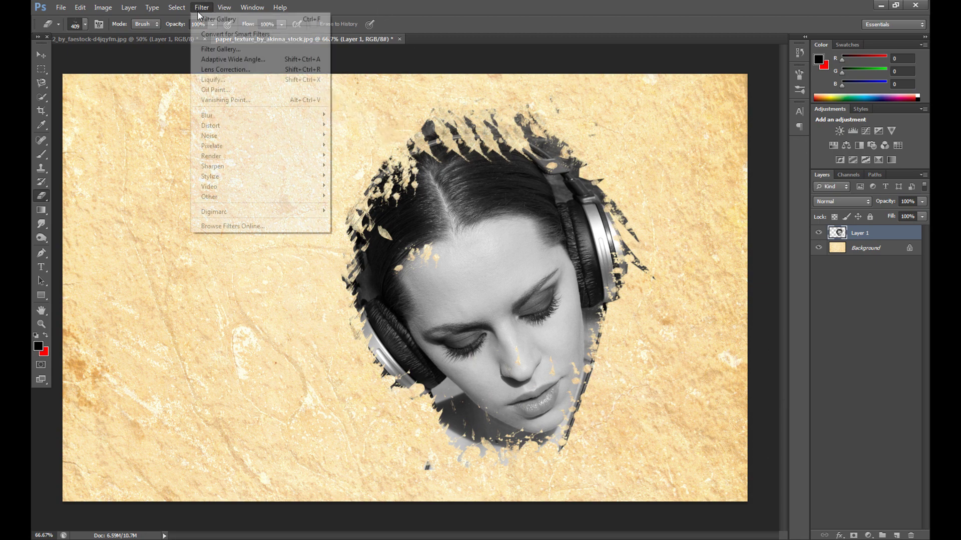
click(270, 50)
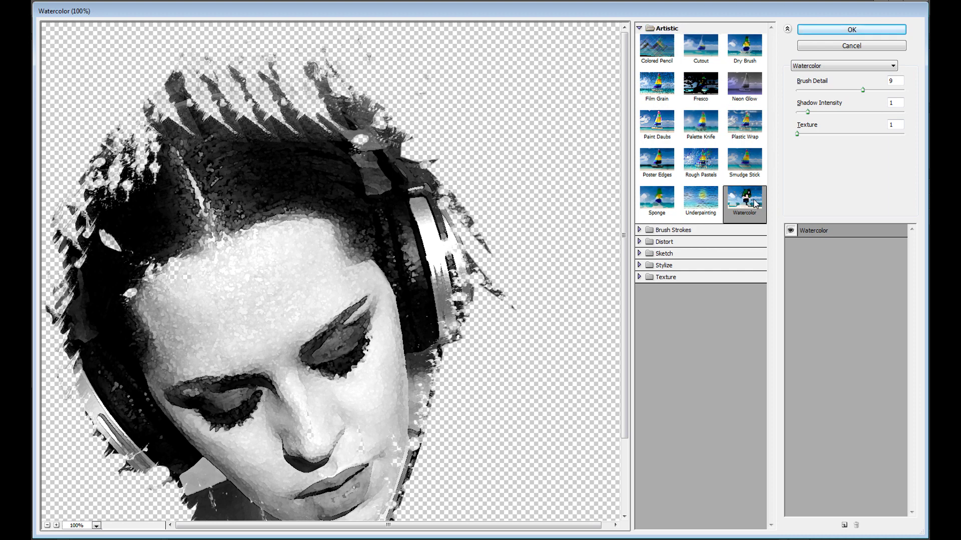
click(853, 30)
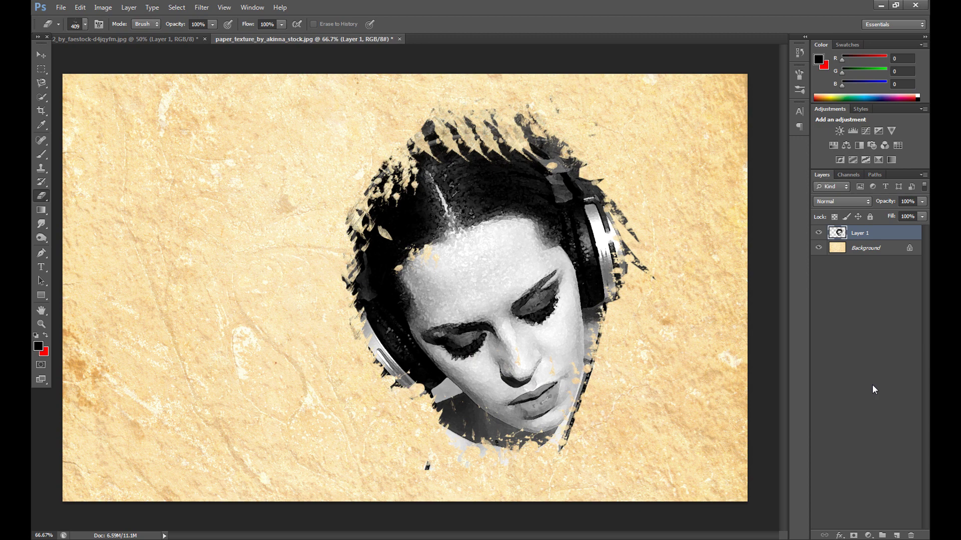
On a new layer above the head, stamp the 908 px grunge brush in black across the lower neck area and the paper's upper-left corner
click(897, 535)
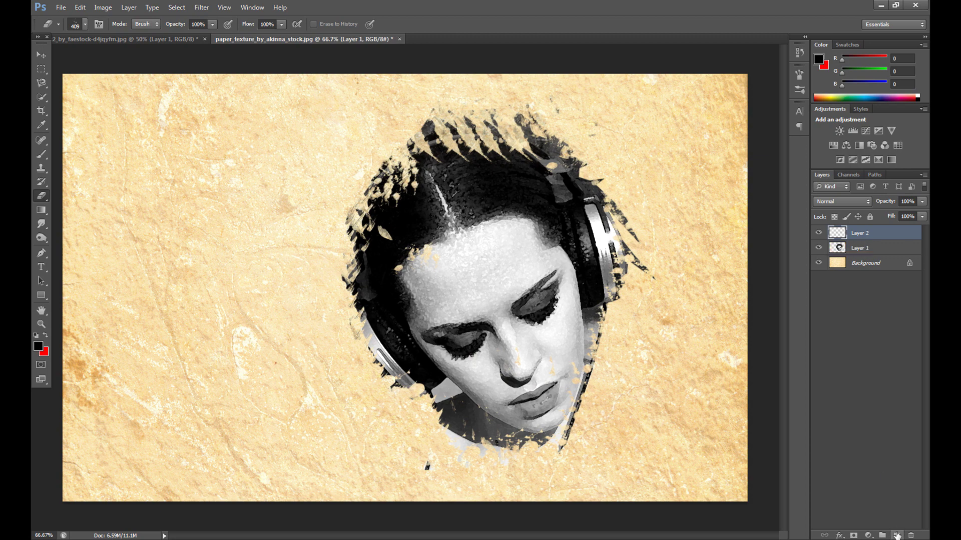
click(39, 156)
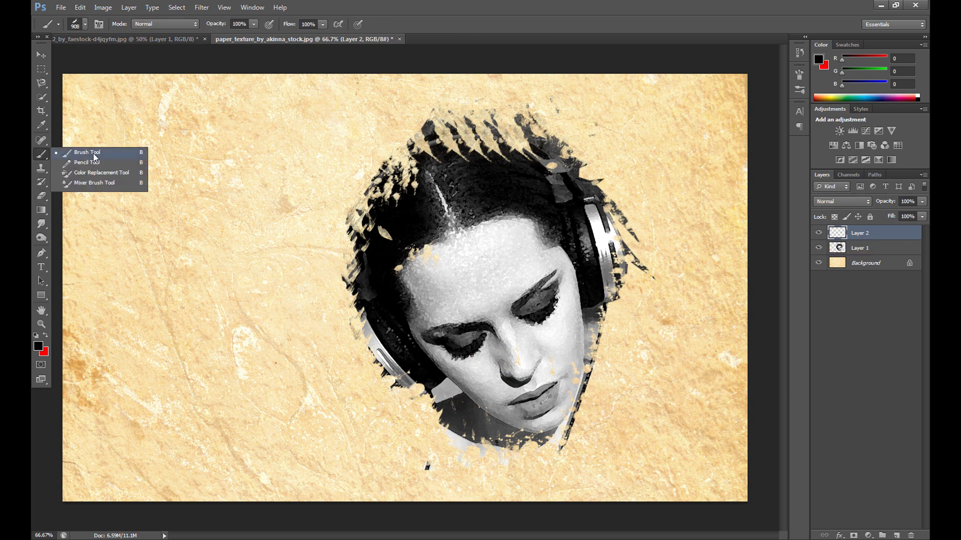
click(85, 24)
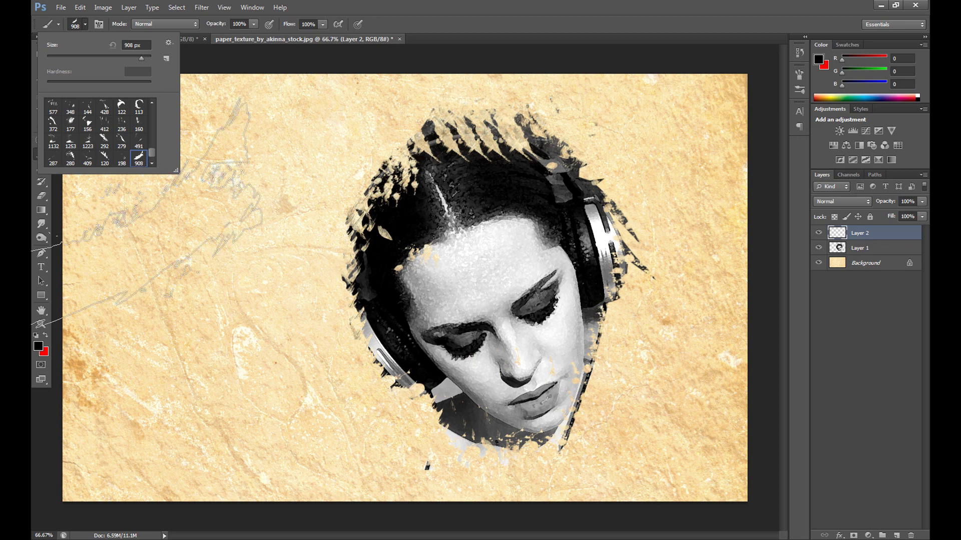
click(35, 346)
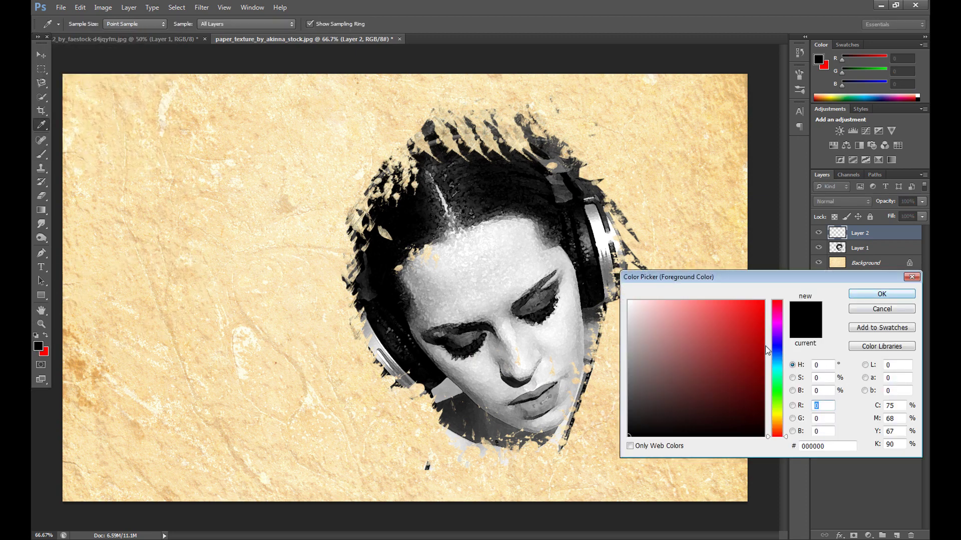
click(889, 294)
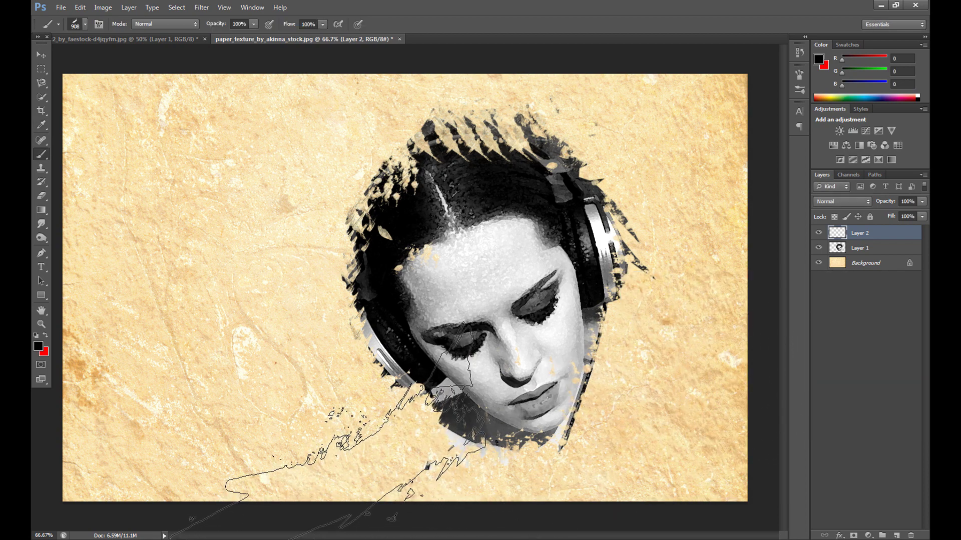
click(328, 436)
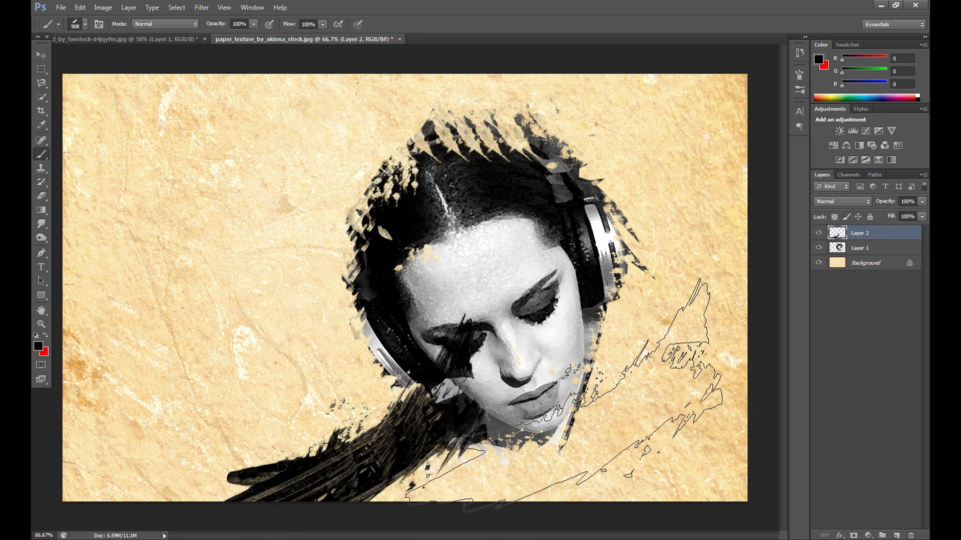
click(550, 408)
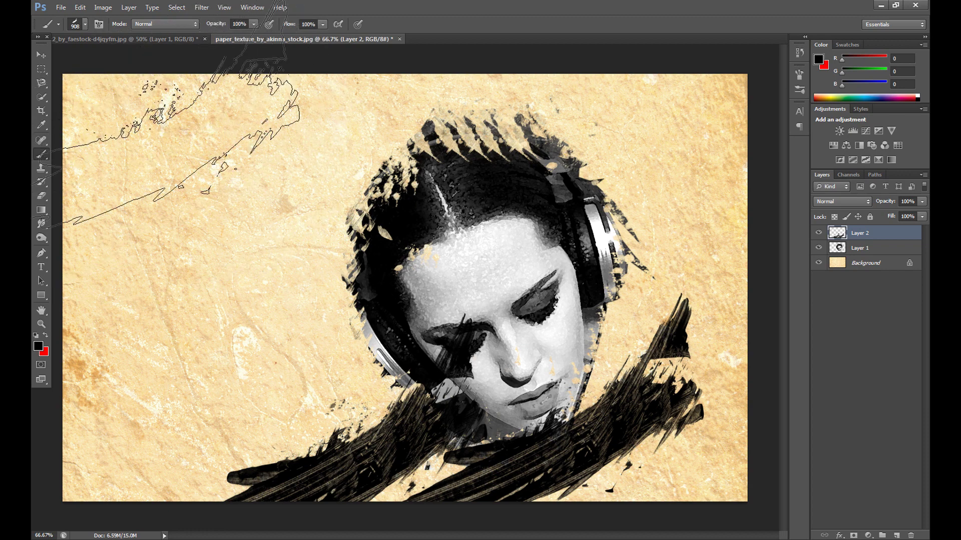
click(194, 114)
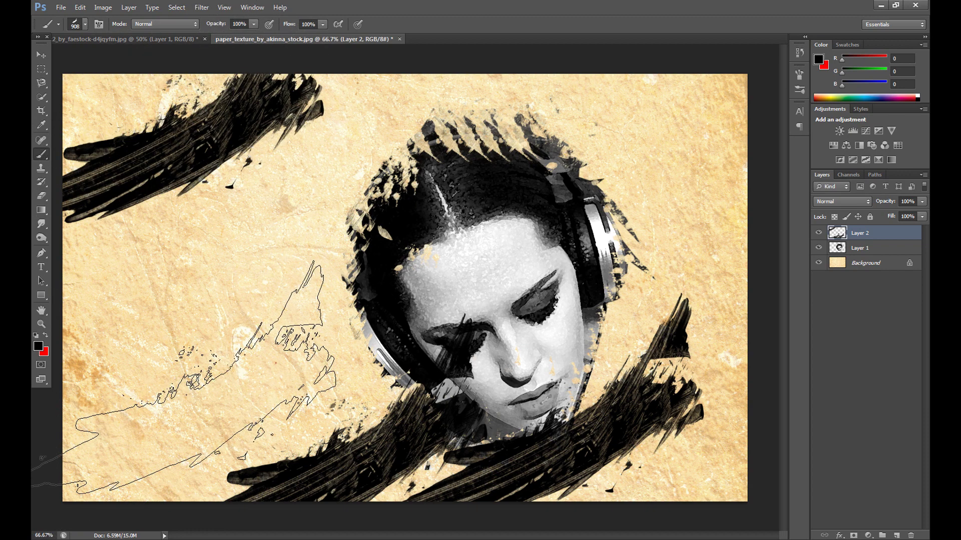
Switch to the 1253 px brush and paint a vertical black smear on the lower-left part of the paper
click(79, 25)
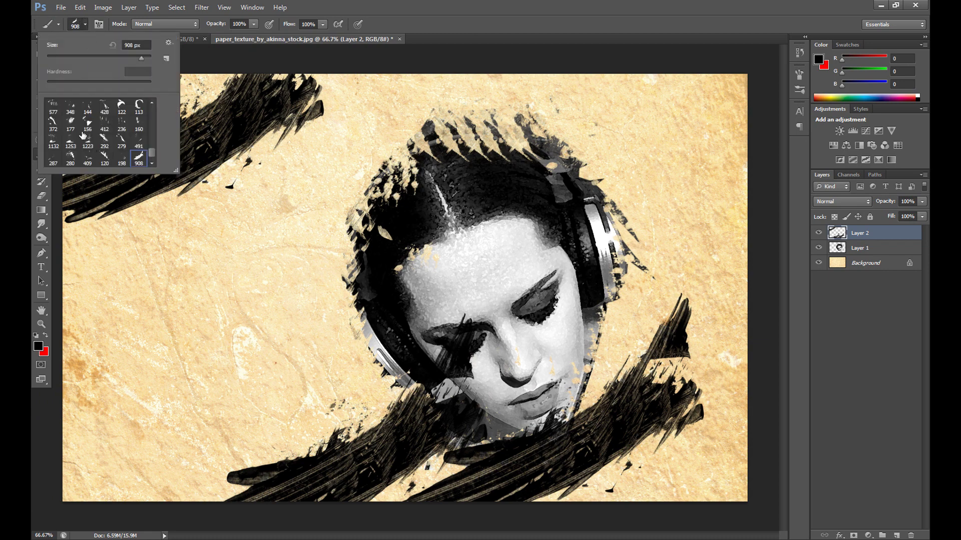
click(71, 142)
click(165, 430)
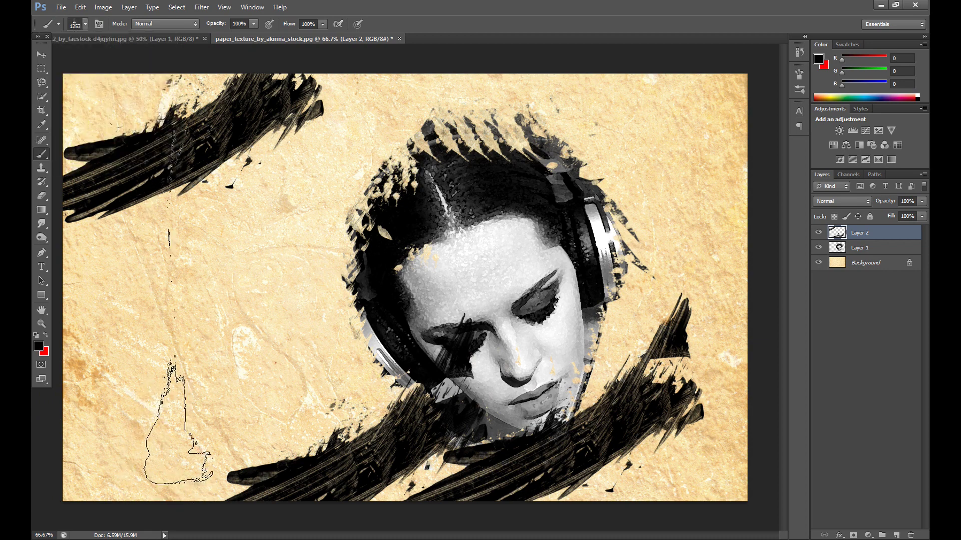
click(170, 411)
click(178, 362)
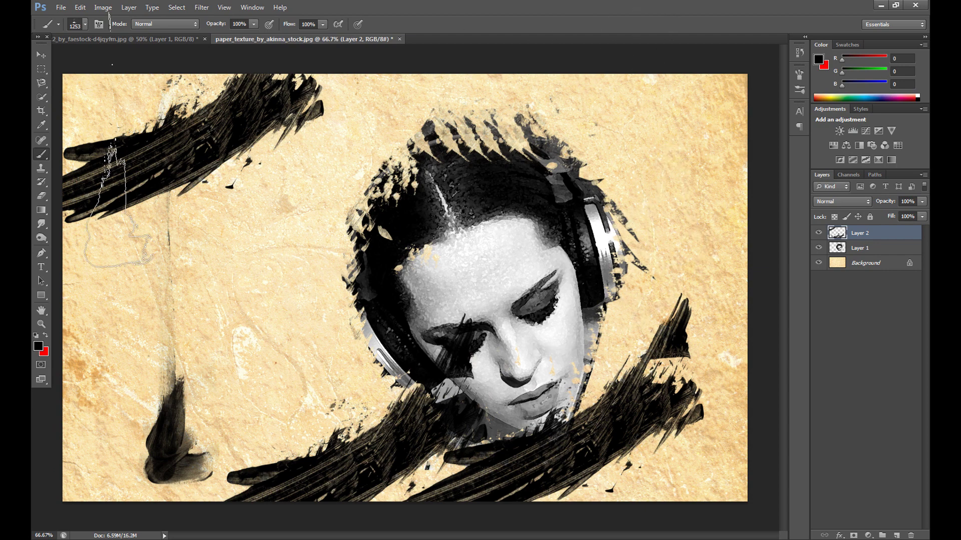
Switch to the 491 px brush and paint speckled black strokes beside the head and along the paper's left side
click(84, 24)
click(139, 143)
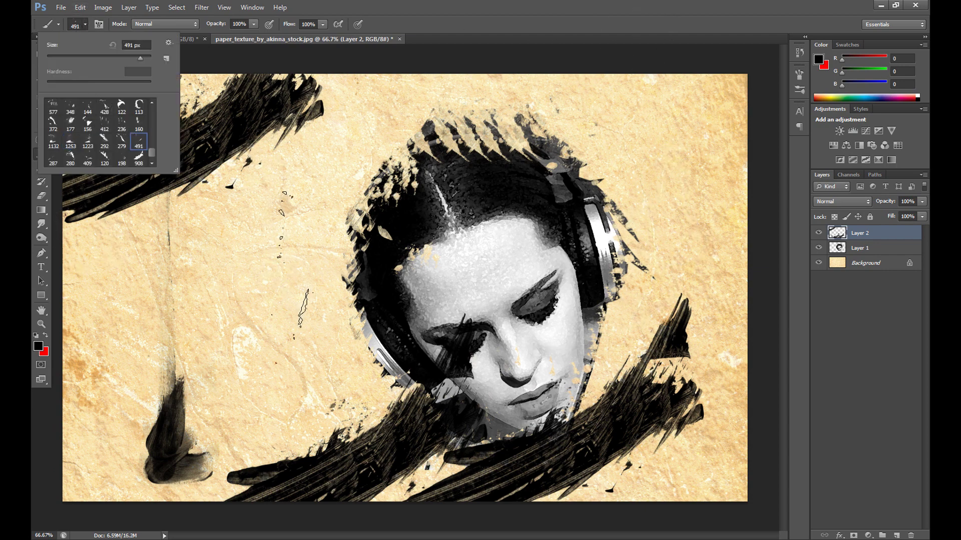
click(303, 308)
click(323, 261)
click(151, 346)
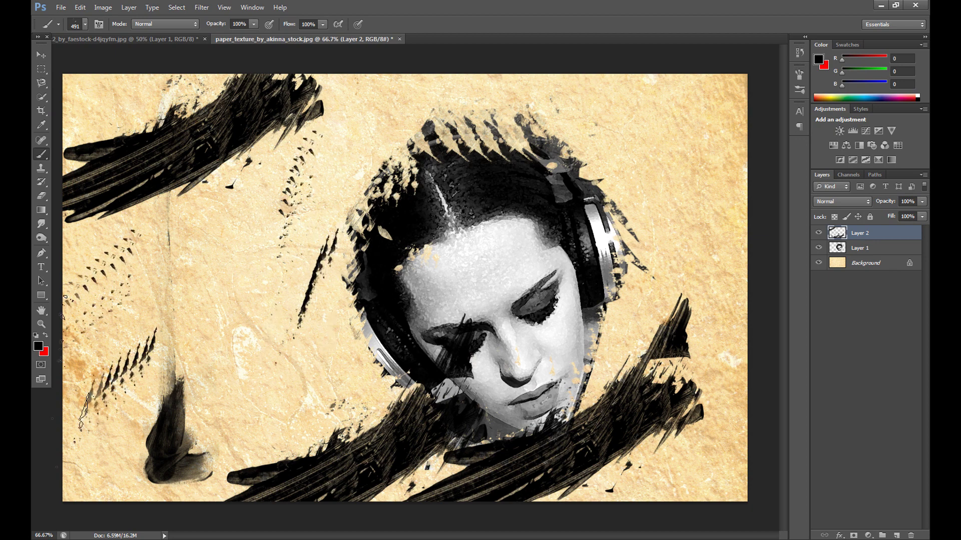
Switch to the 279 px brush and paint repeated black splatters around the left side and top of the head
click(84, 24)
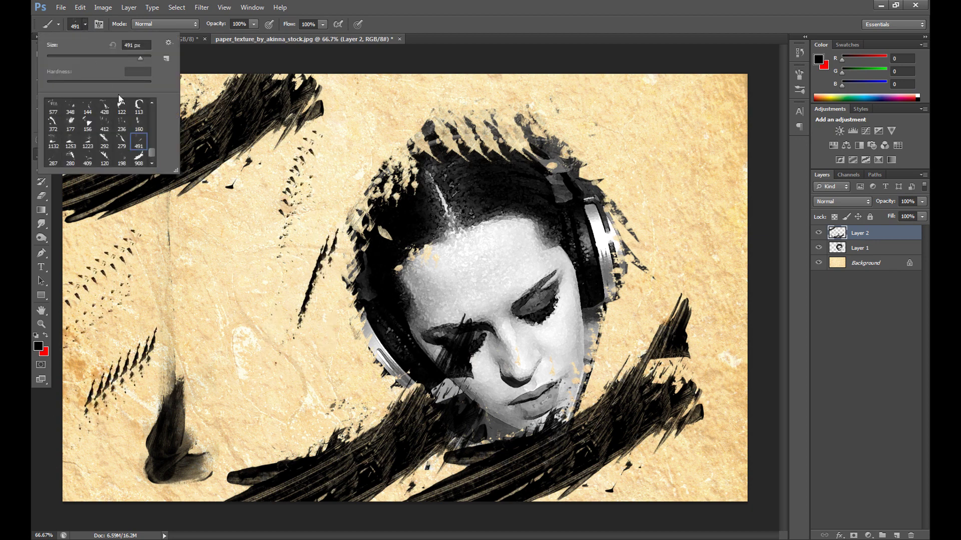
click(123, 144)
click(381, 371)
mouse_move(373, 360)
mouse_down()
mouse_move(373, 195)
mouse_move(400, 150)
mouse_move(466, 110)
mouse_up()
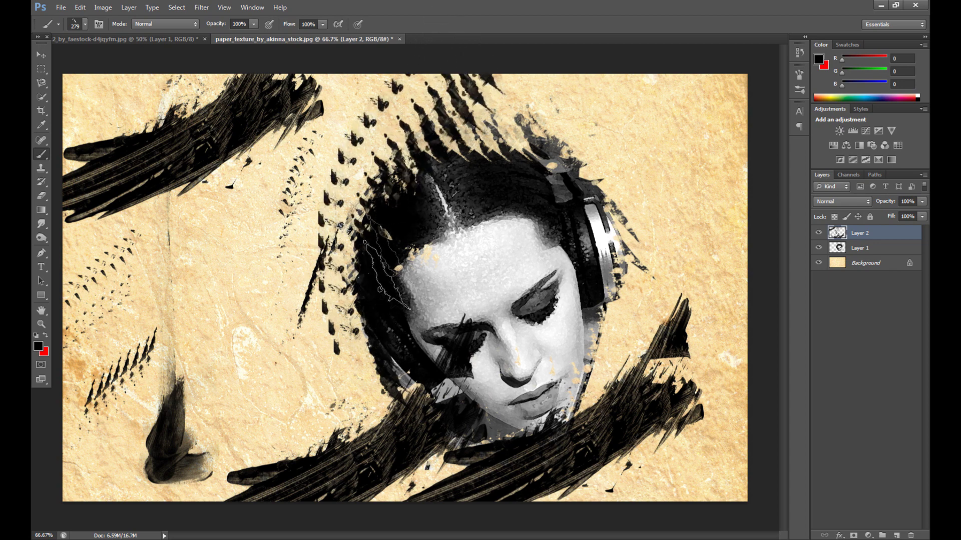
drag(360, 348, 325, 416)
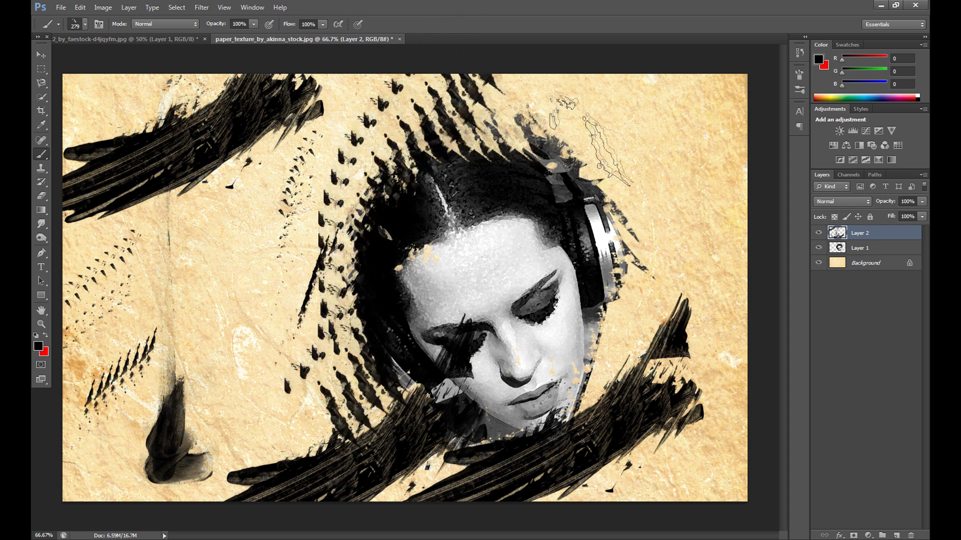
Switch to the 1132 px brush and paint heavy black strokes along the right side of the head
click(85, 24)
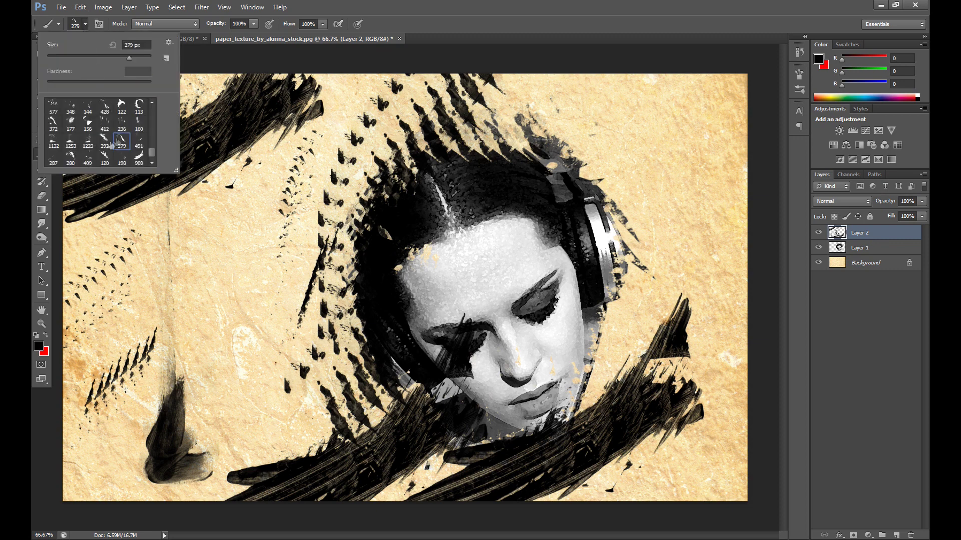
click(53, 143)
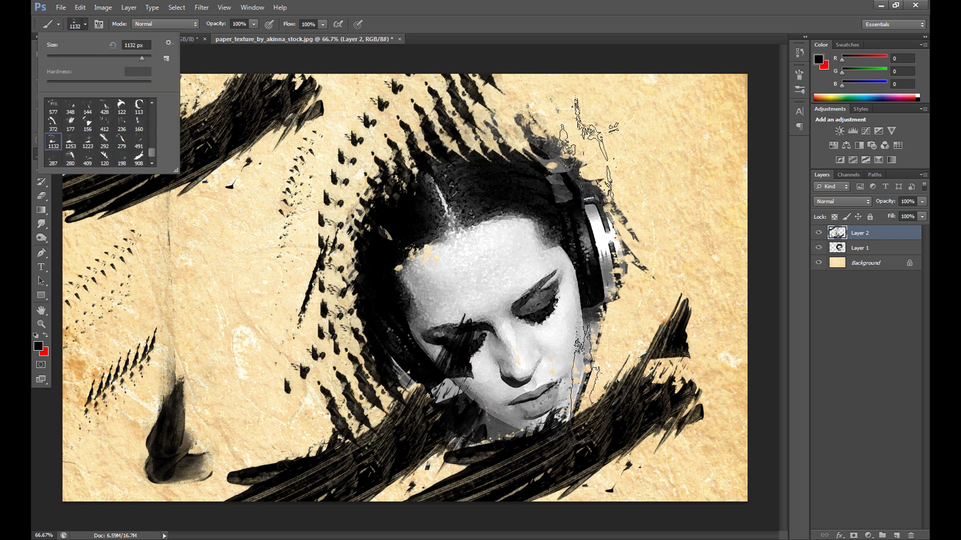
click(593, 271)
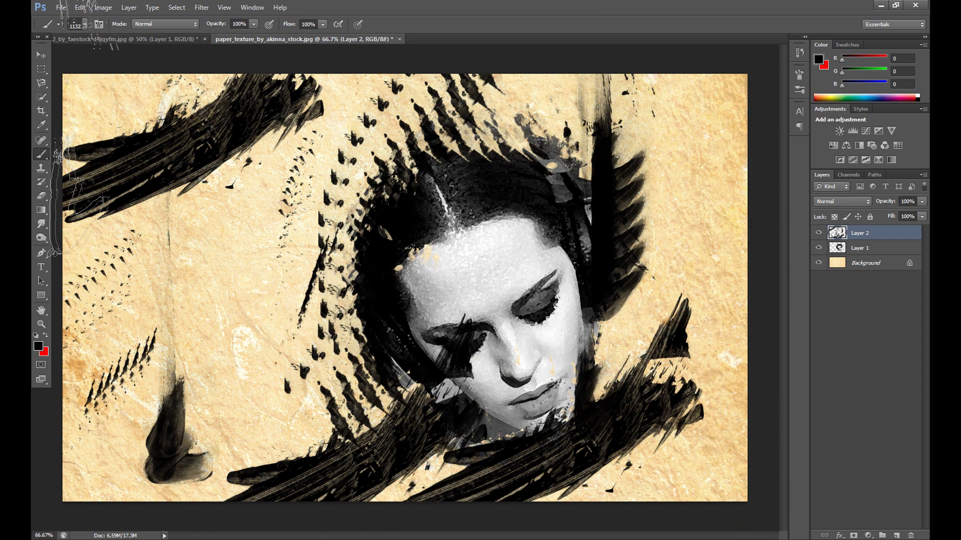
Switch to the 280 px brush and add black splatters on the forehead, above the head's upper right and on the left of the paper
click(85, 24)
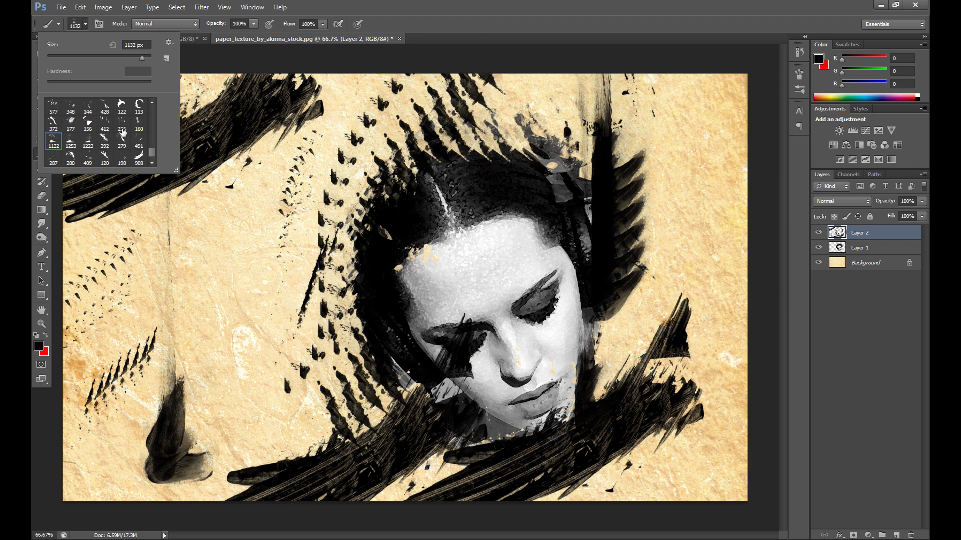
click(71, 156)
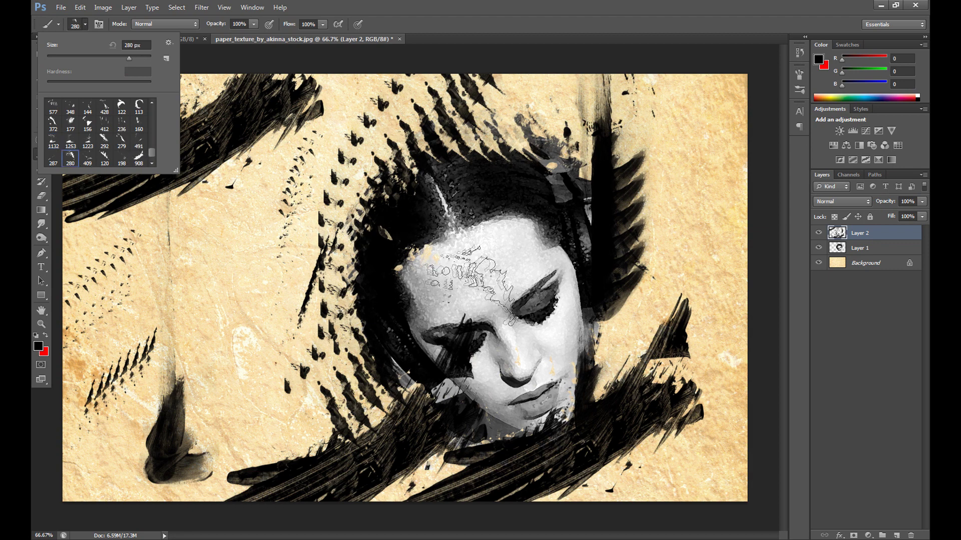
click(476, 314)
click(540, 107)
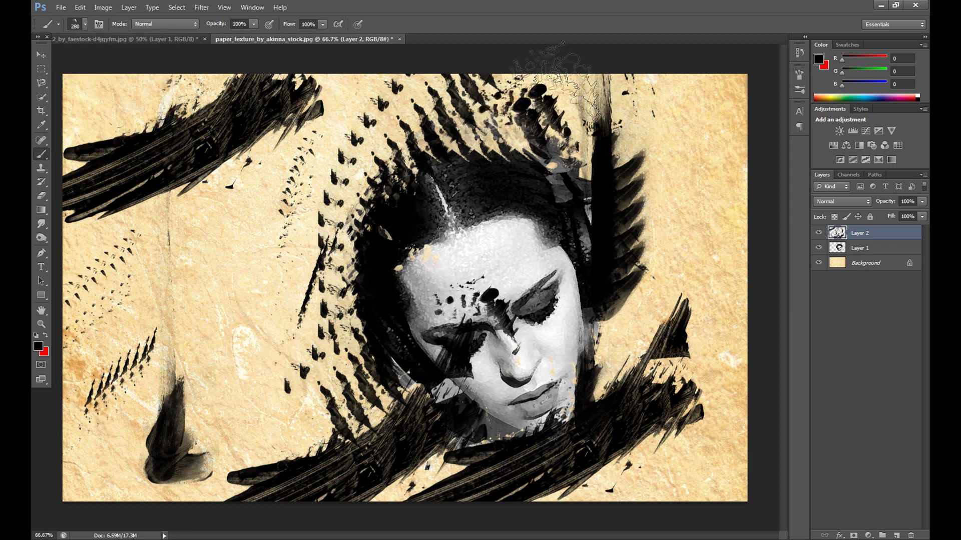
click(202, 256)
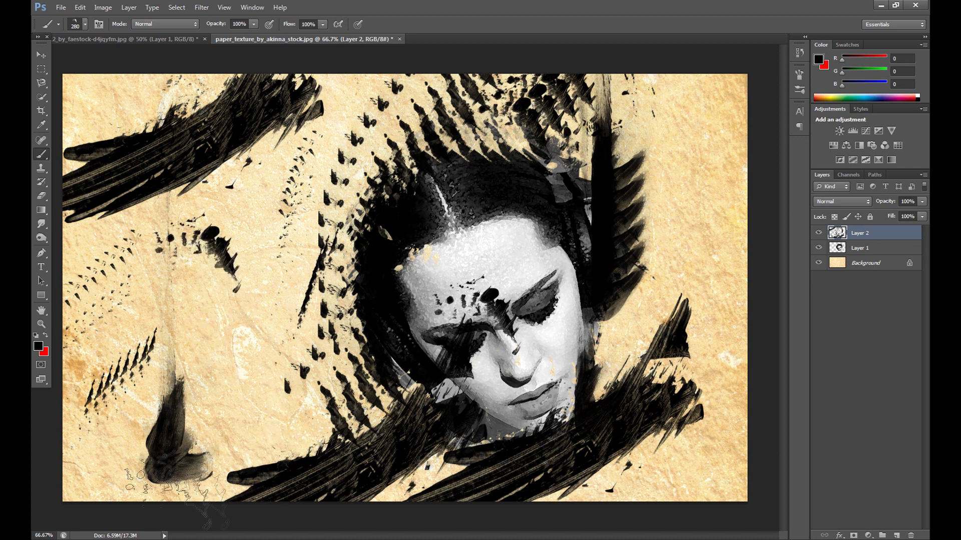
click(106, 472)
Enlarge the splatter brush to 422 px and stamp black splatters left of the head and at the paper's upper right
click(85, 24)
click(75, 100)
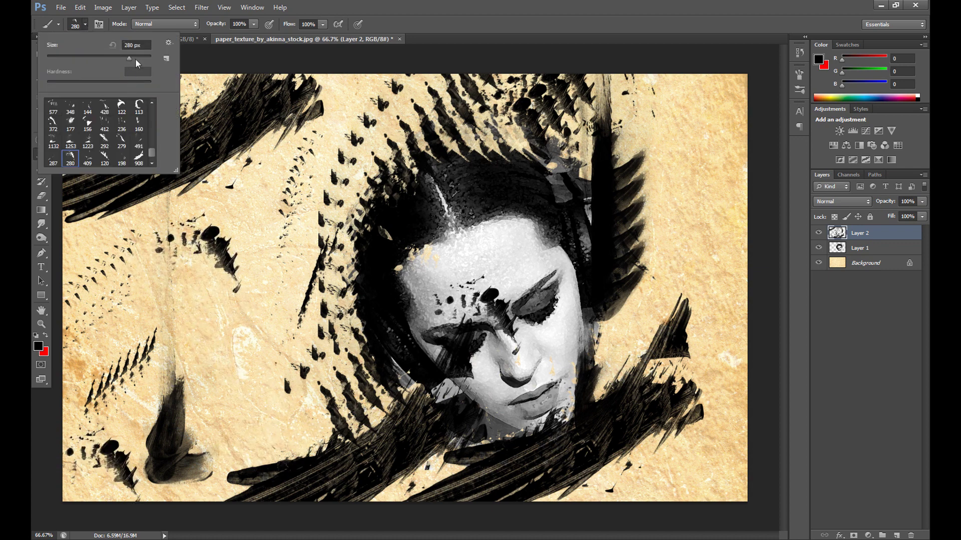
key(Return)
click(253, 380)
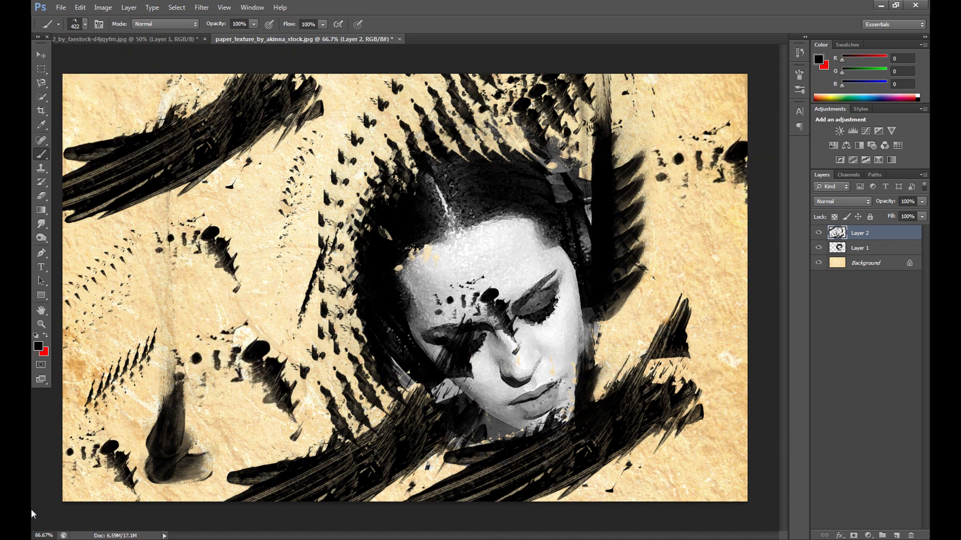
Stamp black splatters to the left of the head with the 372 px brush and a curved one with the 113 px brush
click(85, 24)
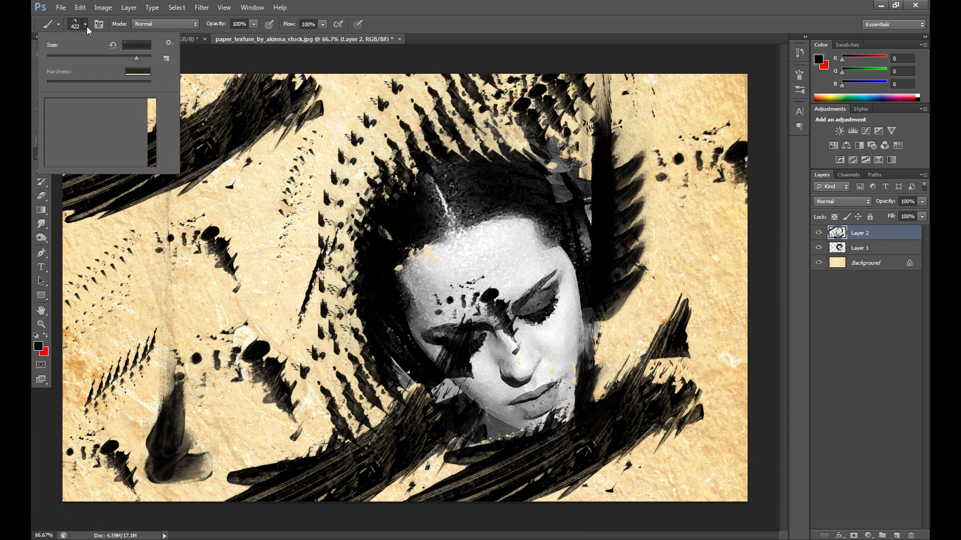
click(54, 121)
click(147, 276)
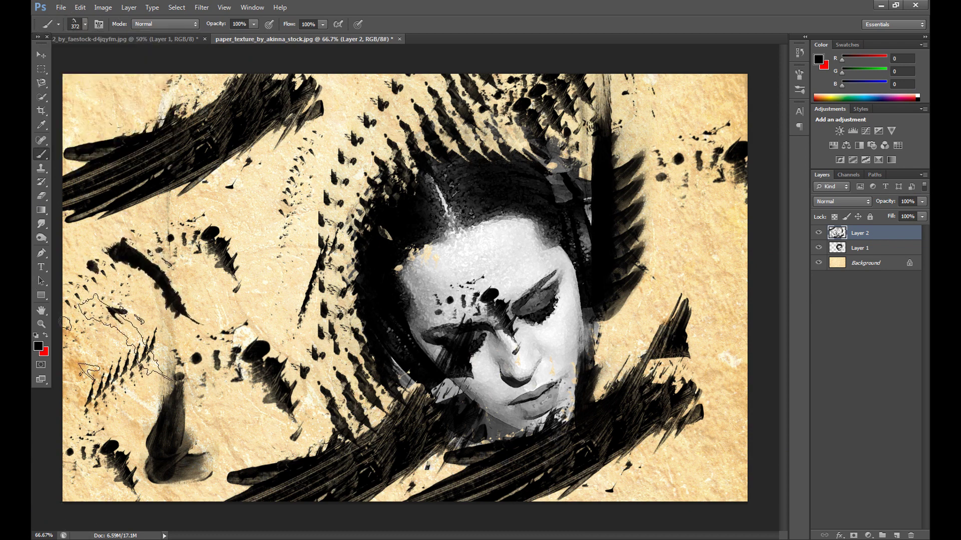
click(86, 24)
click(122, 115)
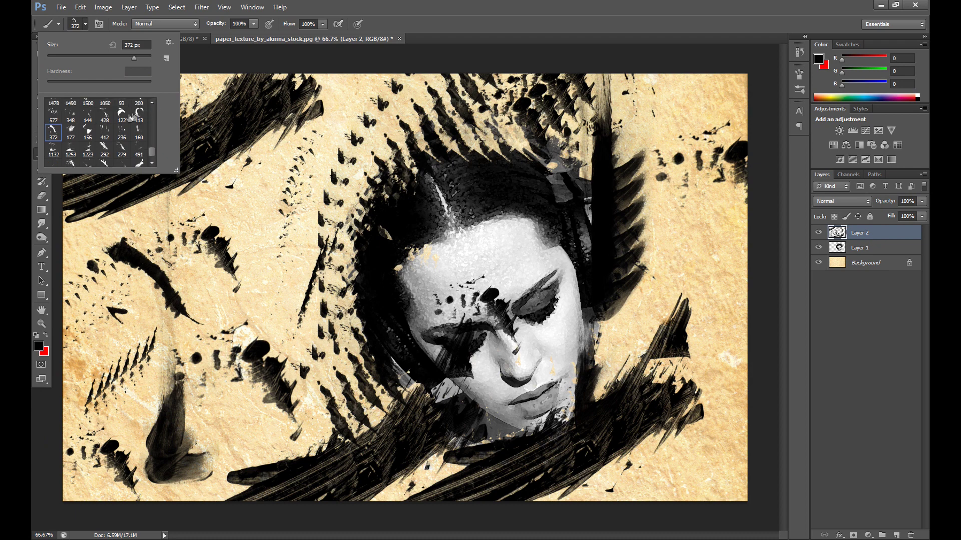
click(139, 115)
click(243, 228)
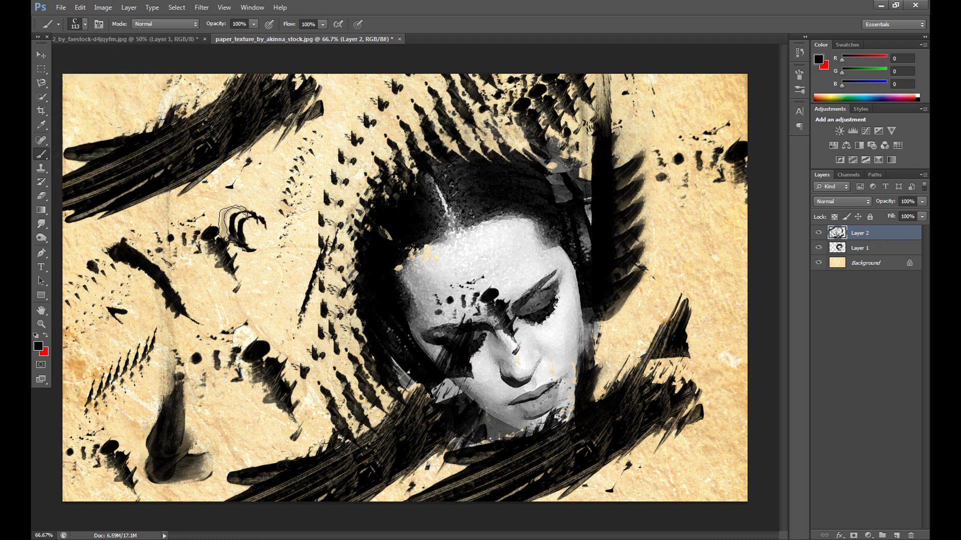
key(v)
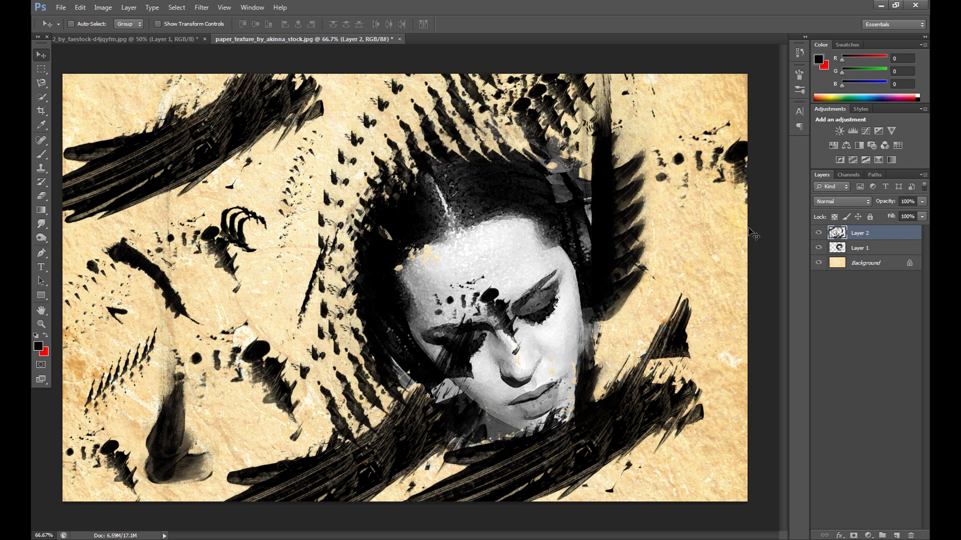
Add a Gradient Fill layer using the Blue, Red, Yellow preset and set its blend mode to Screen
click(869, 536)
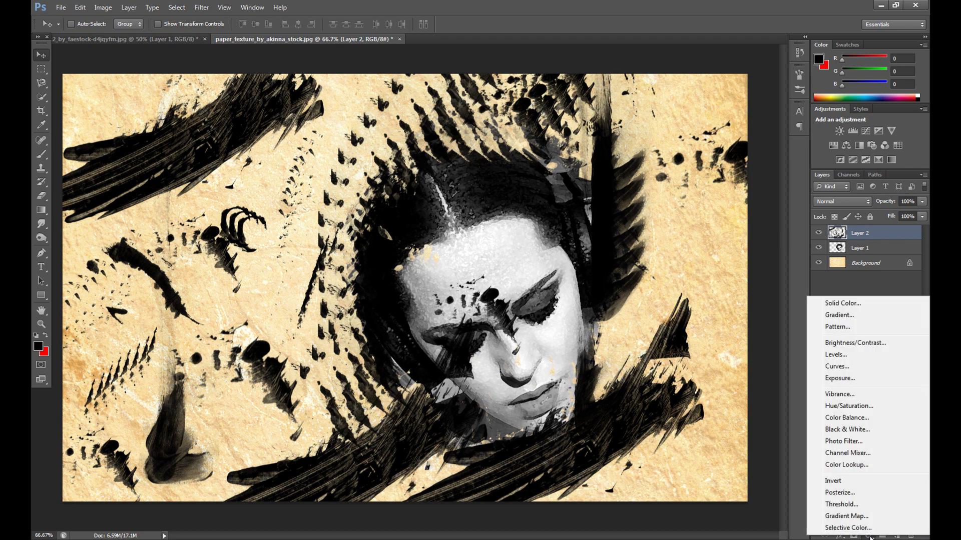
click(859, 315)
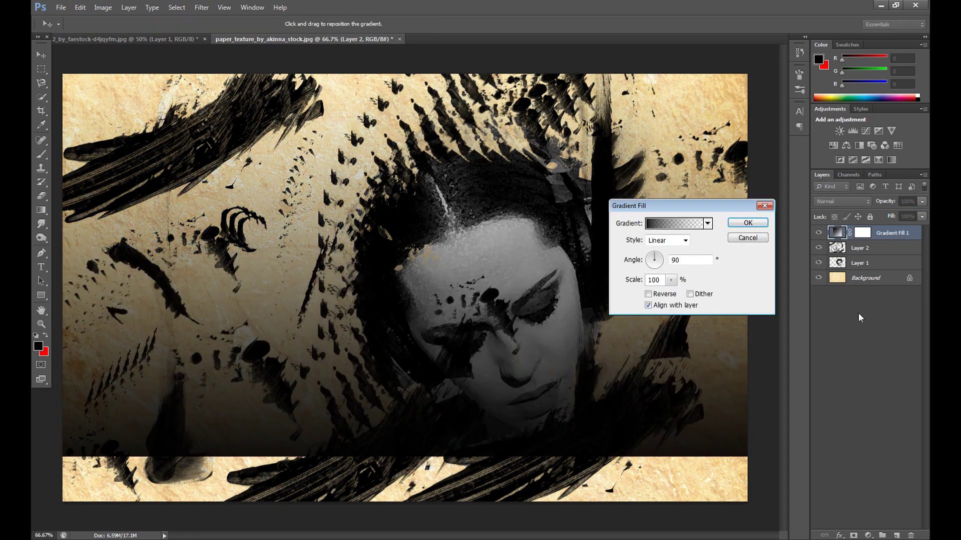
click(665, 221)
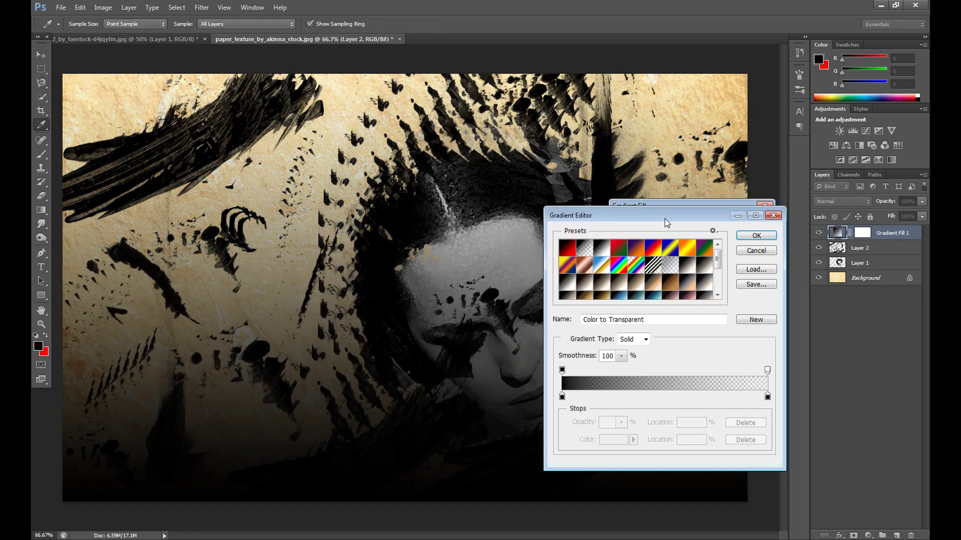
click(659, 250)
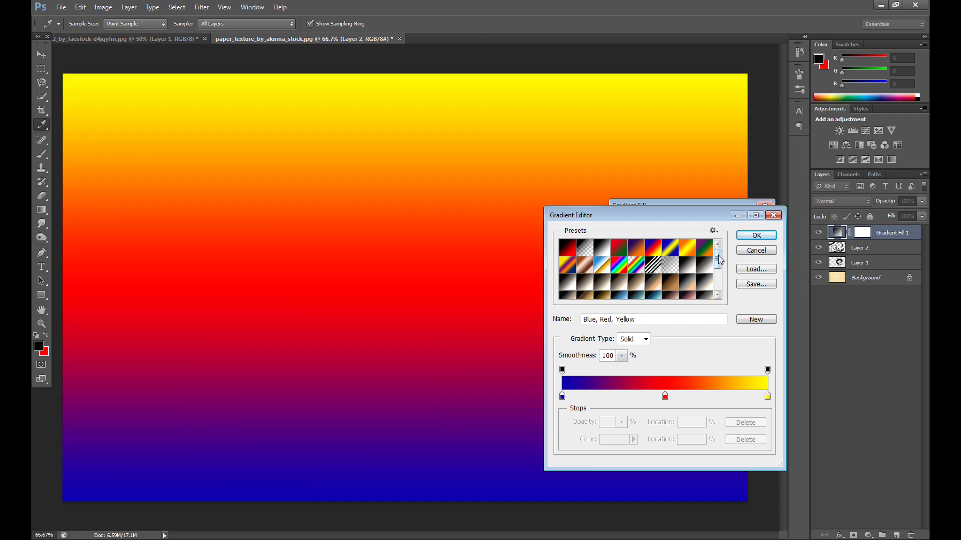
scroll(718, 257, down, 3)
click(757, 235)
click(748, 223)
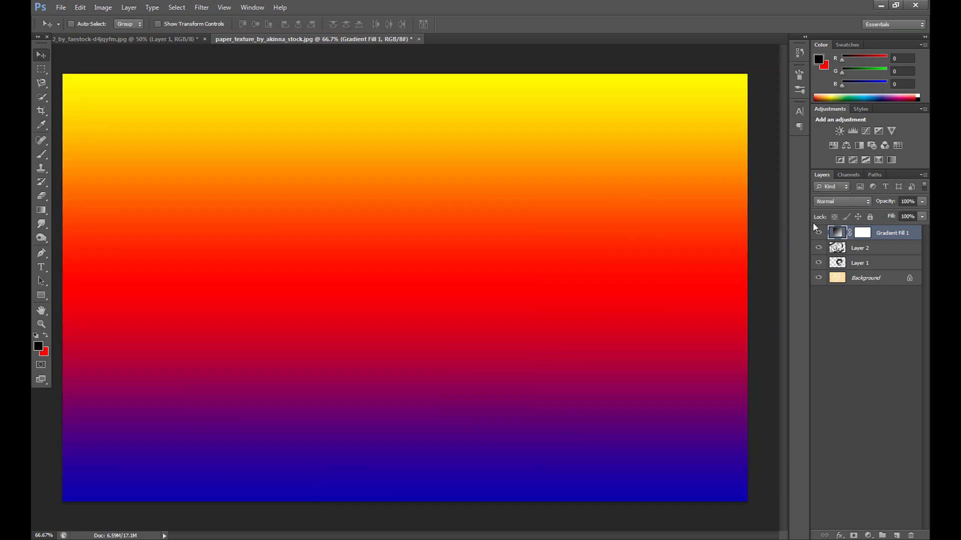
click(847, 201)
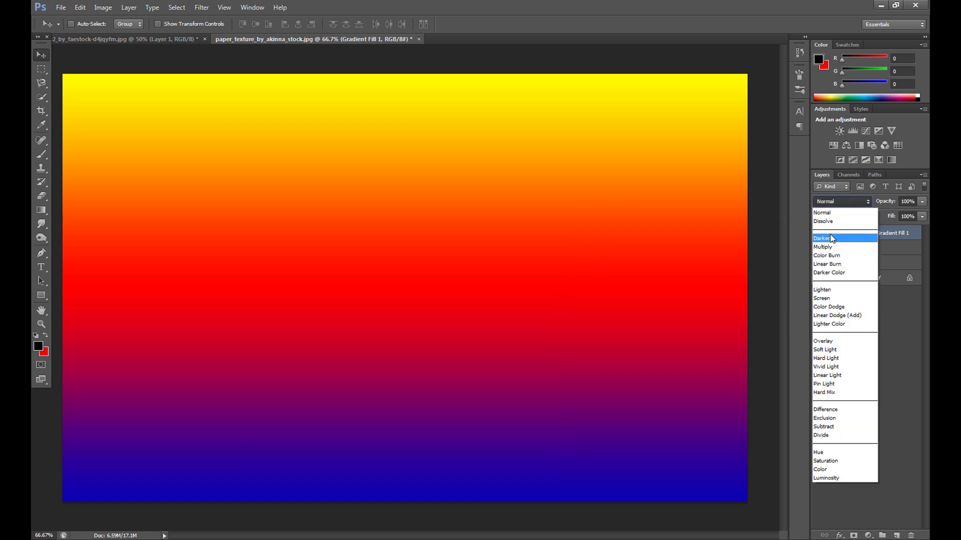
click(827, 293)
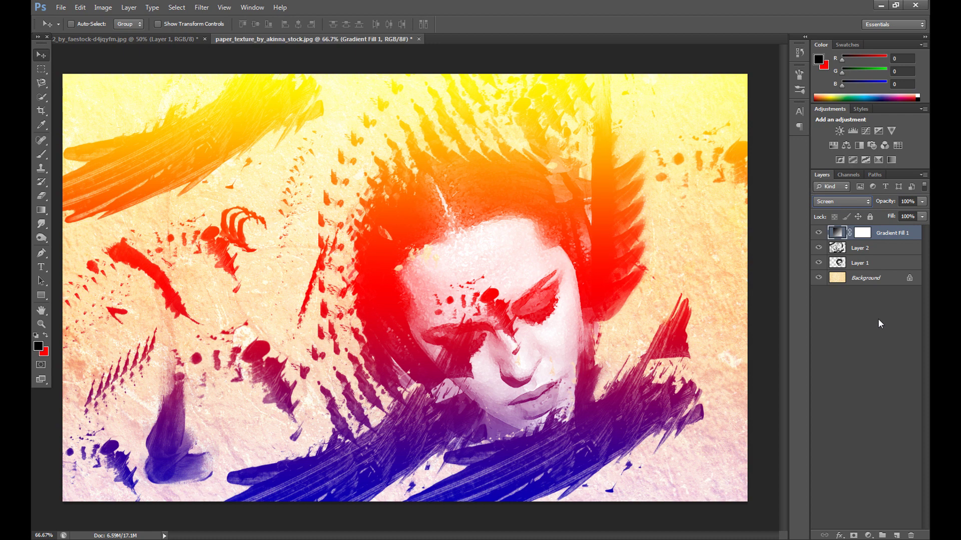
Add a Curves adjustment layer above the gradient, lowering the shadows and placing a midtone point at input 150, output 128
click(871, 536)
click(837, 365)
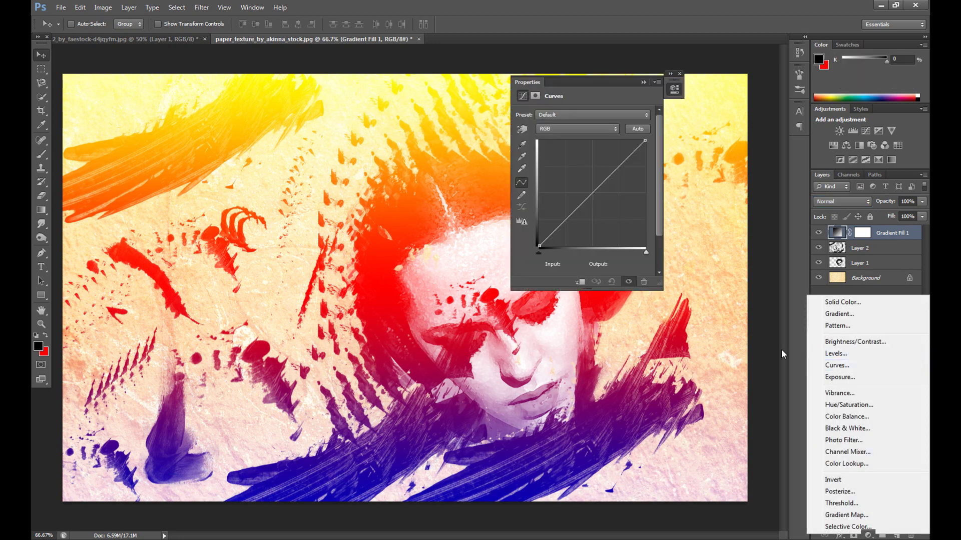
drag(563, 224, 567, 234)
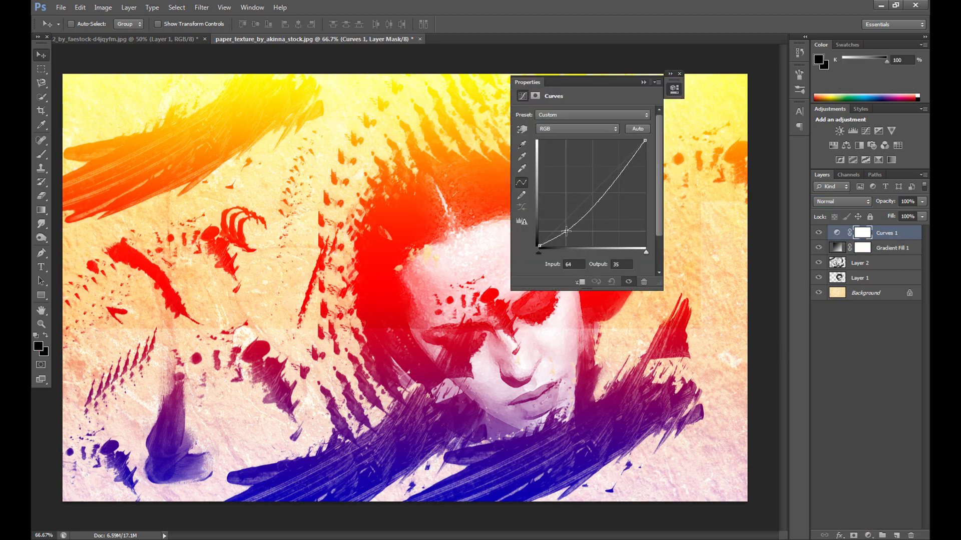
drag(602, 196, 602, 193)
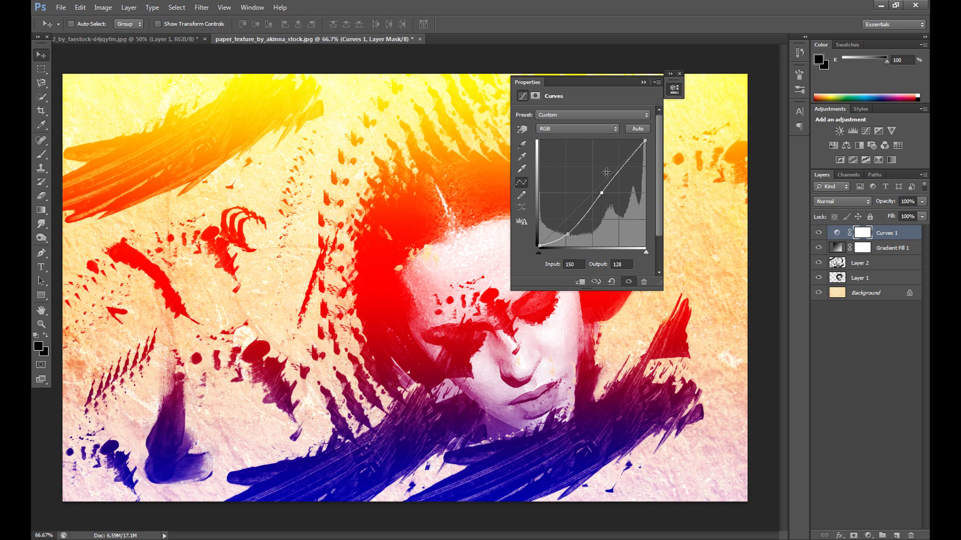
click(679, 73)
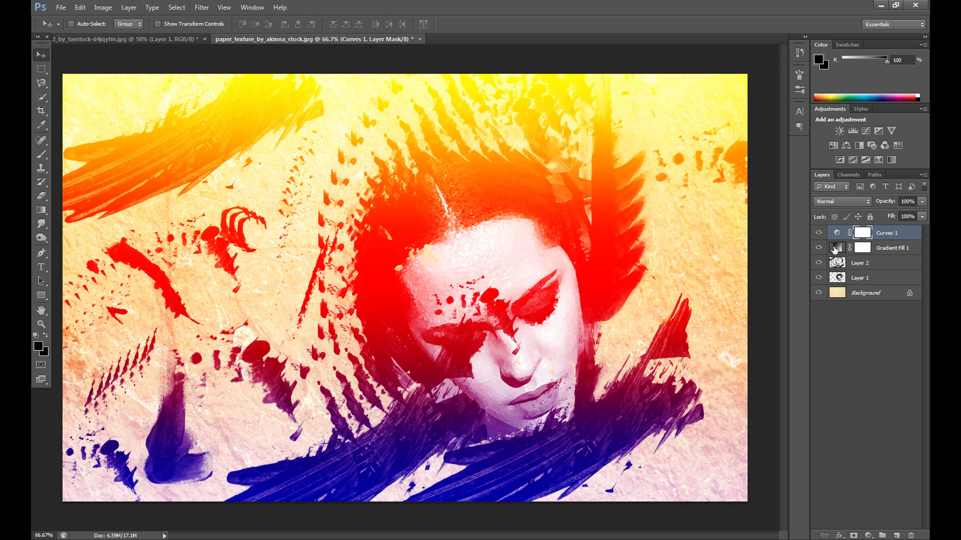
Try several other presets on the Gradient Fill layer and apply the Violet, Green, Orange gradient
click(837, 248)
double_click(837, 248)
click(668, 226)
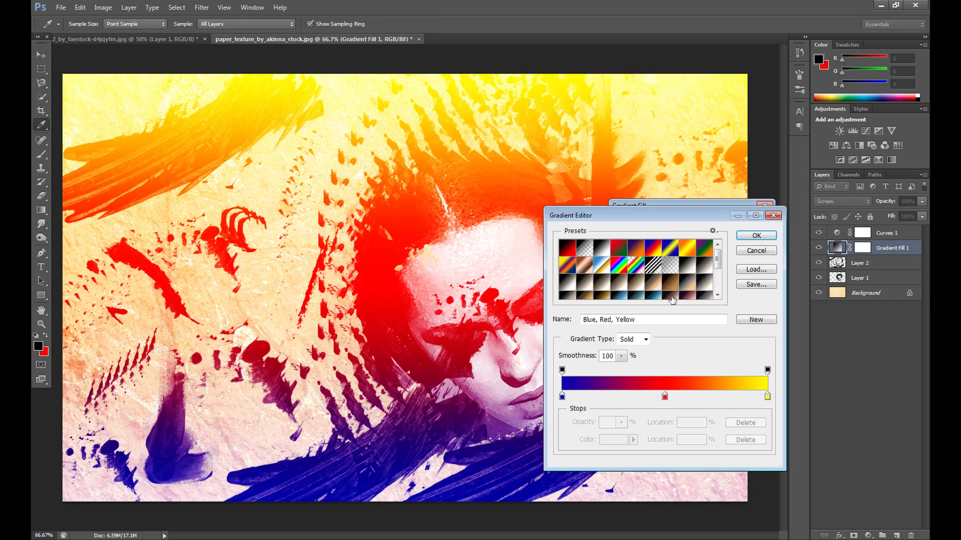
drag(722, 269, 724, 299)
click(654, 299)
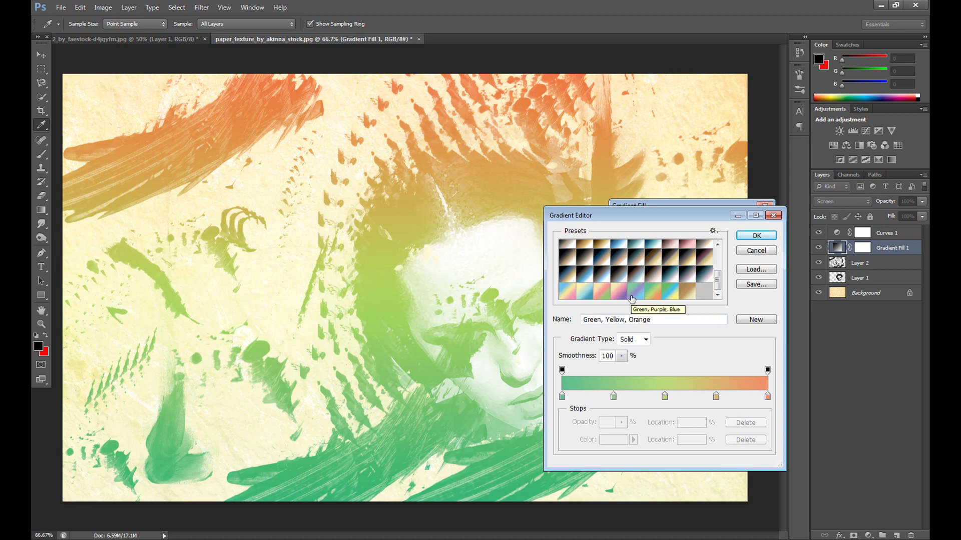
click(613, 299)
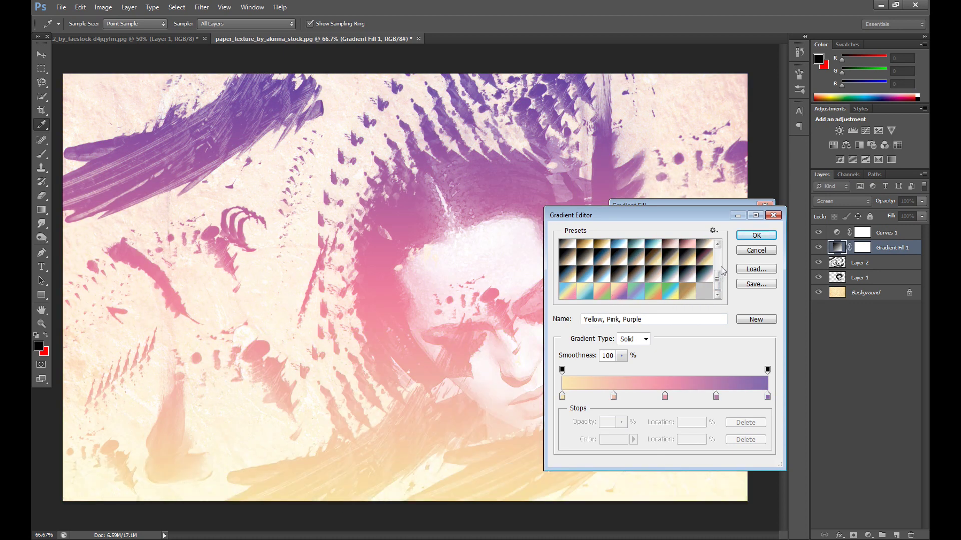
drag(721, 278, 724, 255)
click(711, 250)
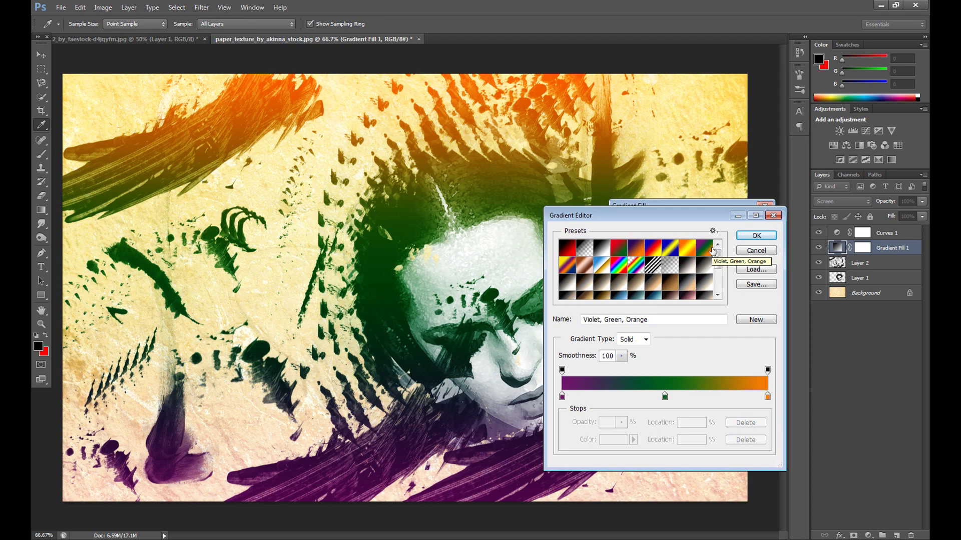
click(636, 249)
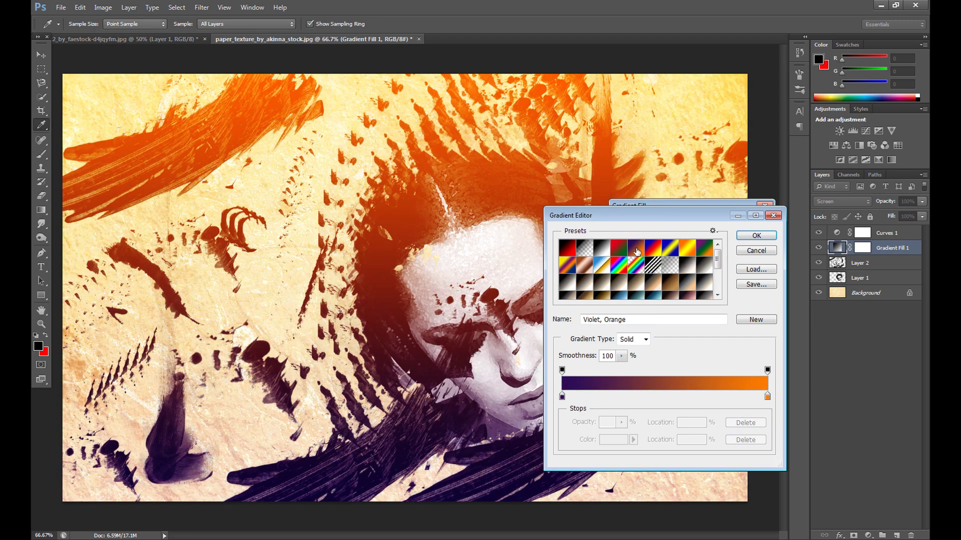
click(707, 252)
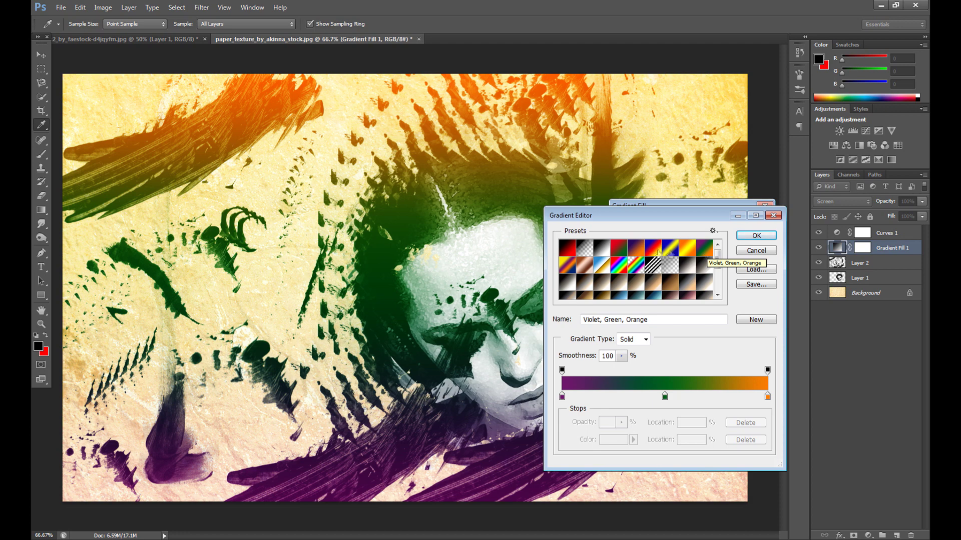
click(757, 235)
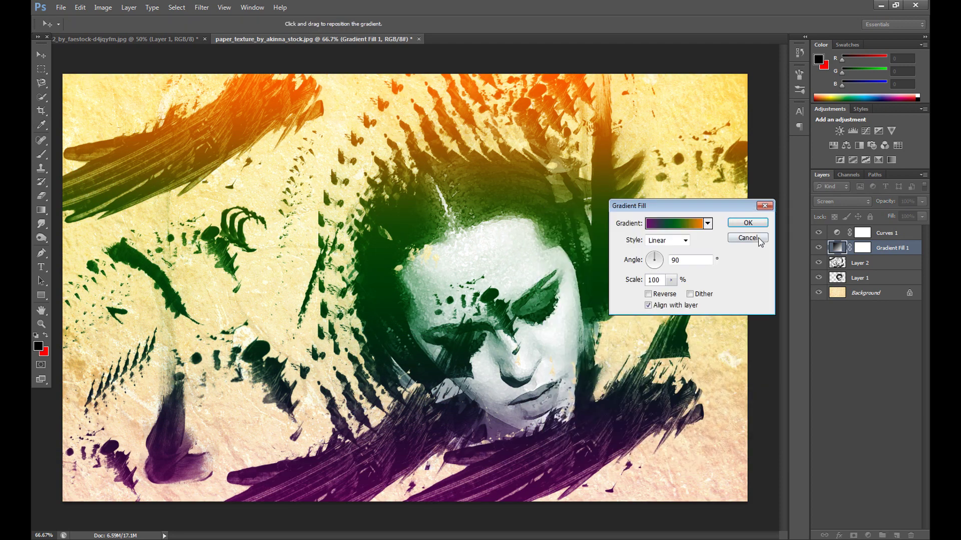
click(755, 226)
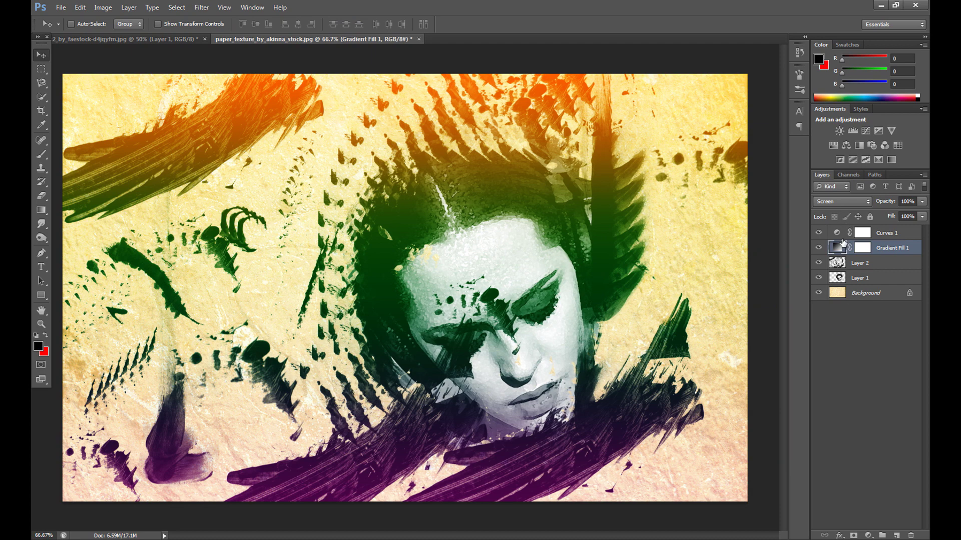
Try the Overlay blend mode on the Gradient Fill layer and set it back to Screen
click(846, 202)
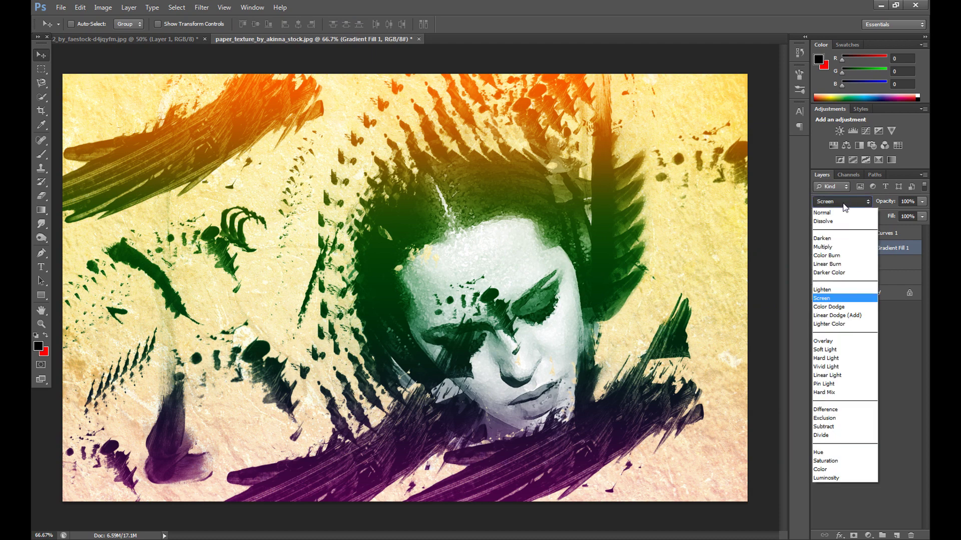
click(828, 341)
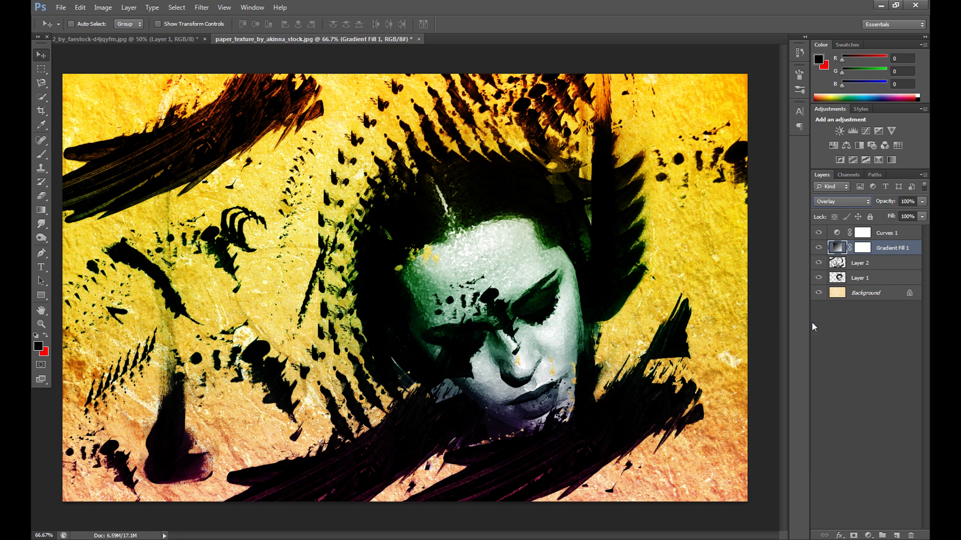
click(843, 202)
click(840, 286)
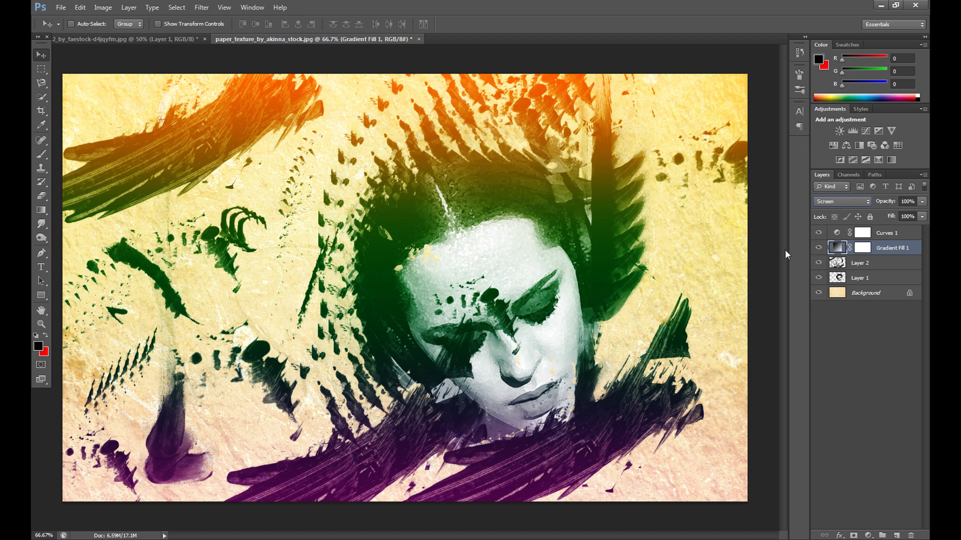
Erase the black stroke covering the woman's cheek and left-hand eye on Layer 2 with a soft round 298 px eraser
click(840, 271)
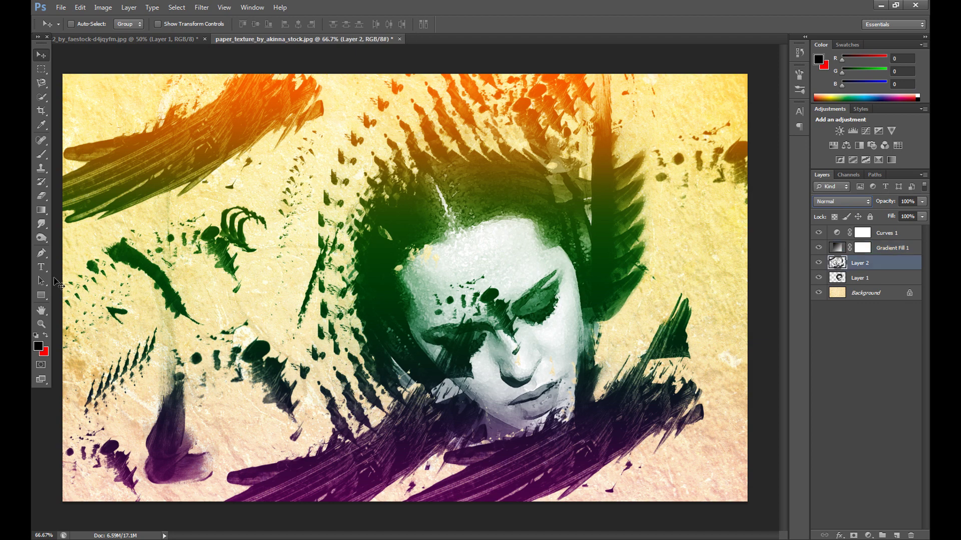
click(41, 196)
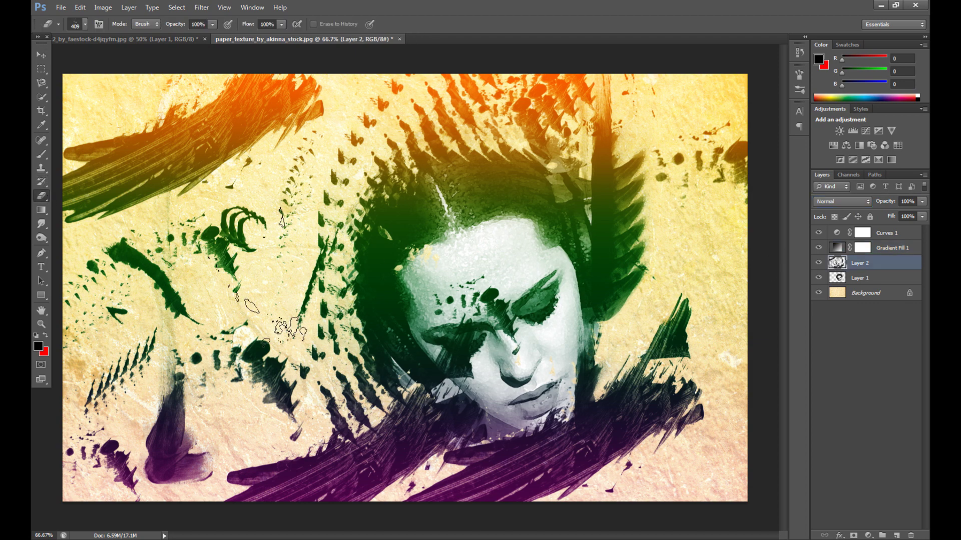
click(85, 26)
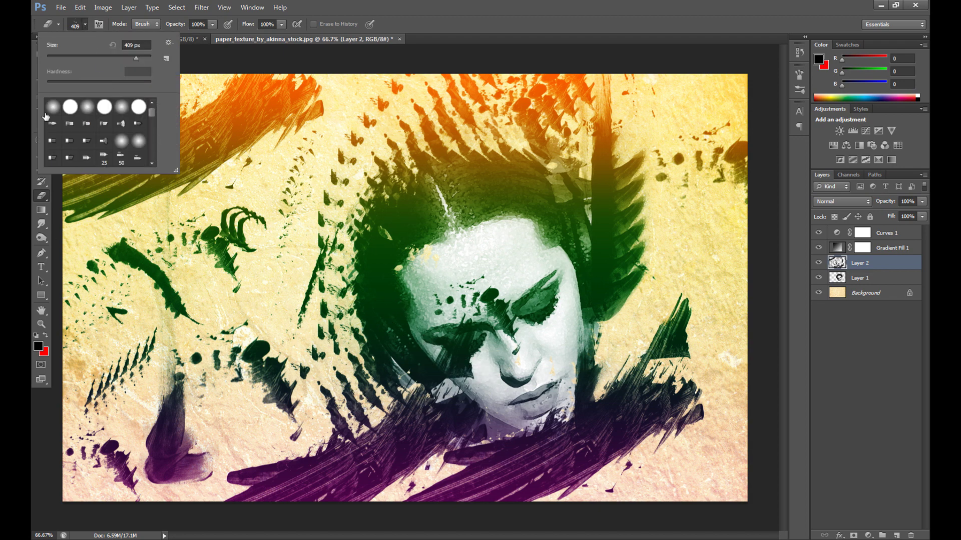
click(60, 110)
key(alt+bracketright)
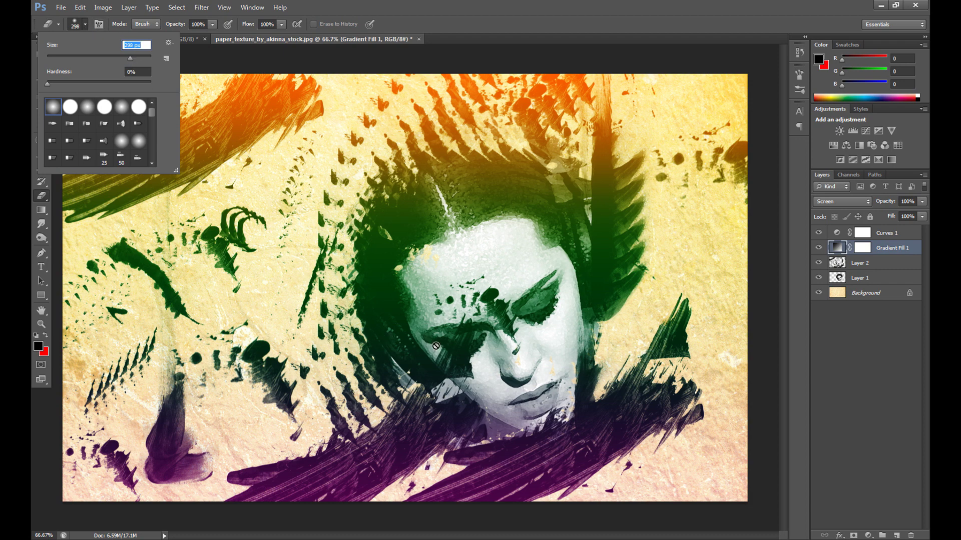
click(86, 29)
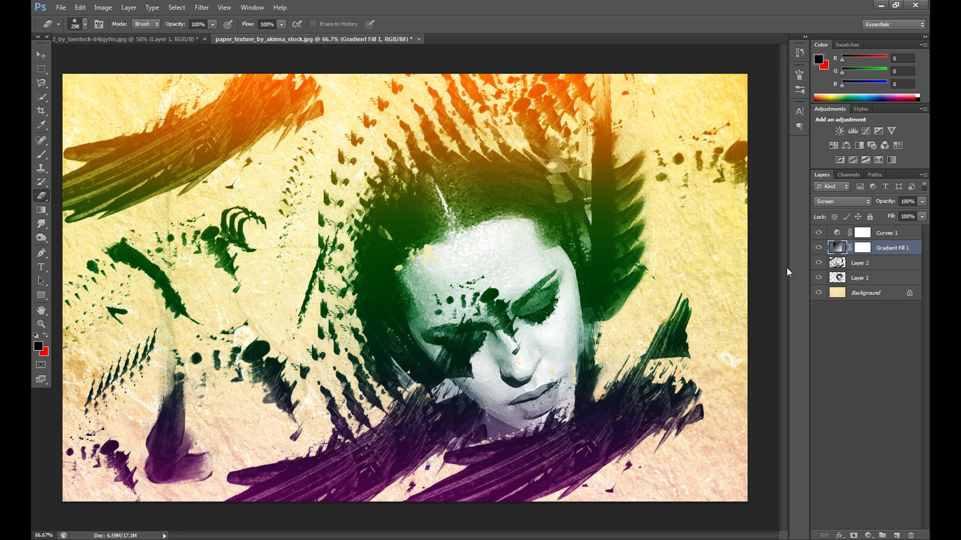
click(825, 264)
drag(473, 344, 453, 362)
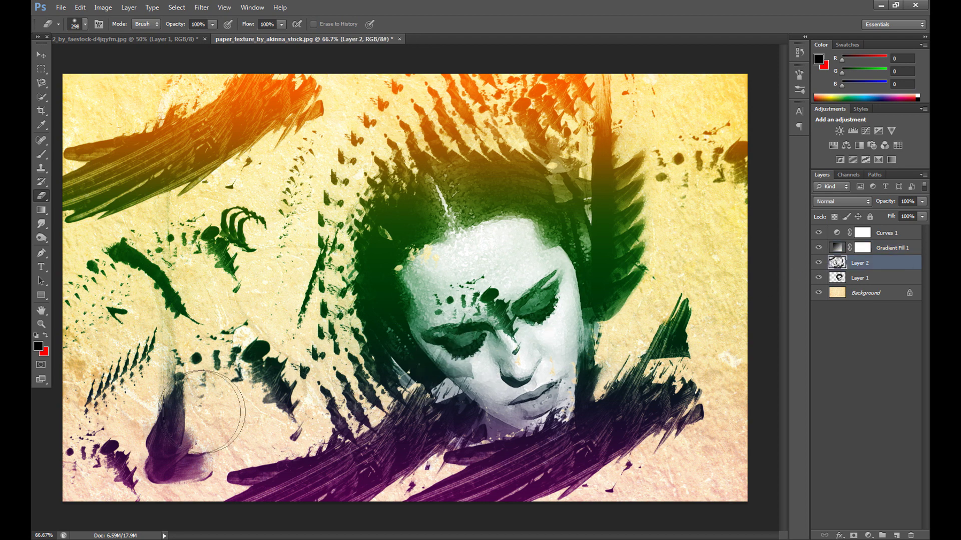
Stamp black splatters with the 177 px brush along the jaw and lower cheek on Layer 2
key(b)
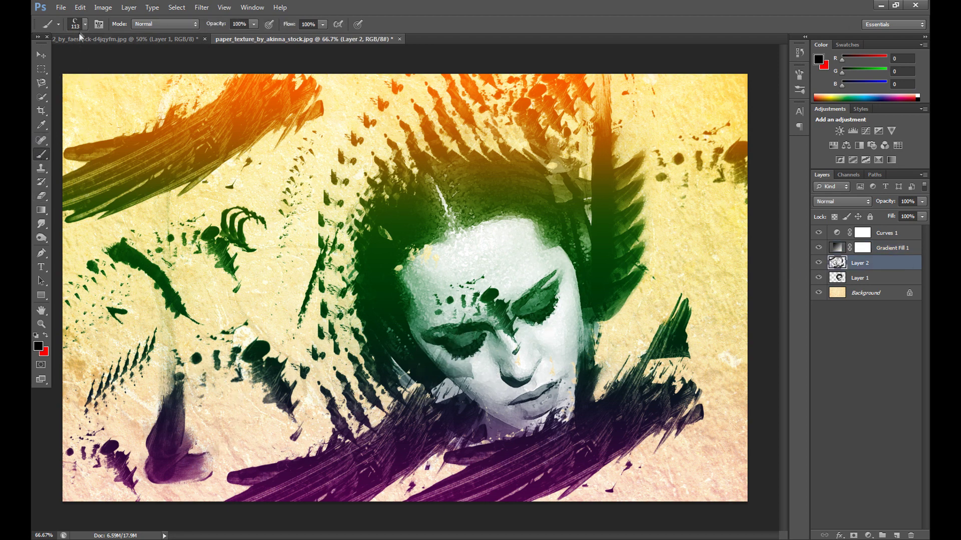
click(85, 24)
scroll(100, 133, down, 2)
click(71, 141)
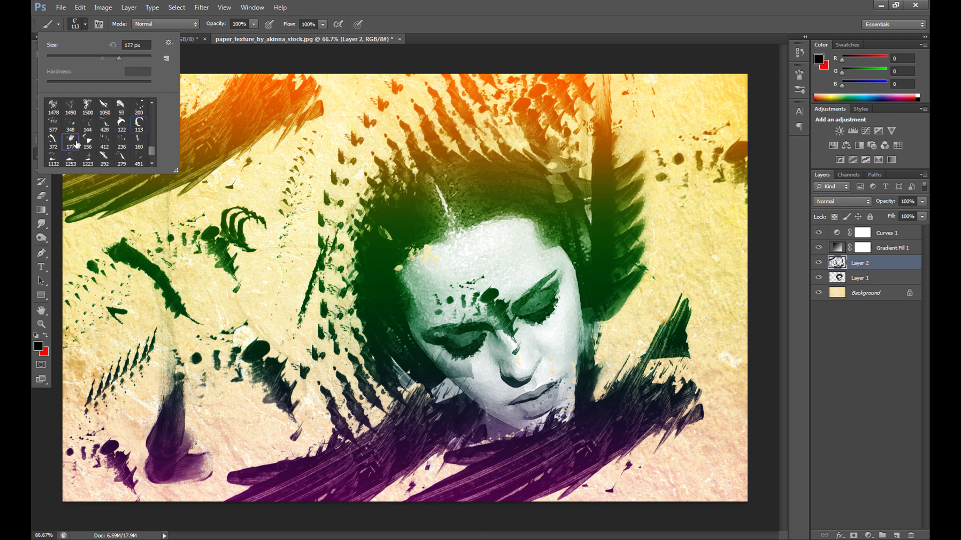
click(433, 383)
click(460, 408)
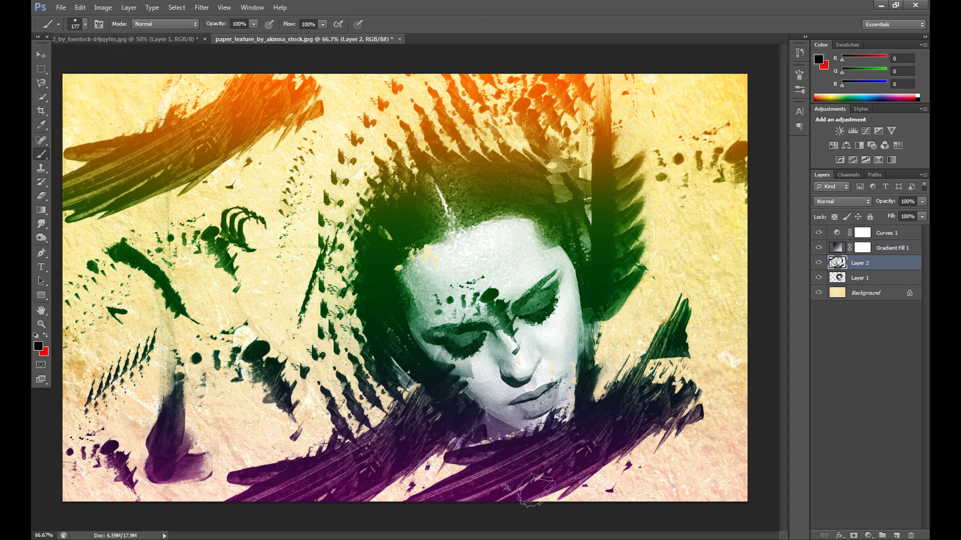
key(v)
key(alt+bracketright)
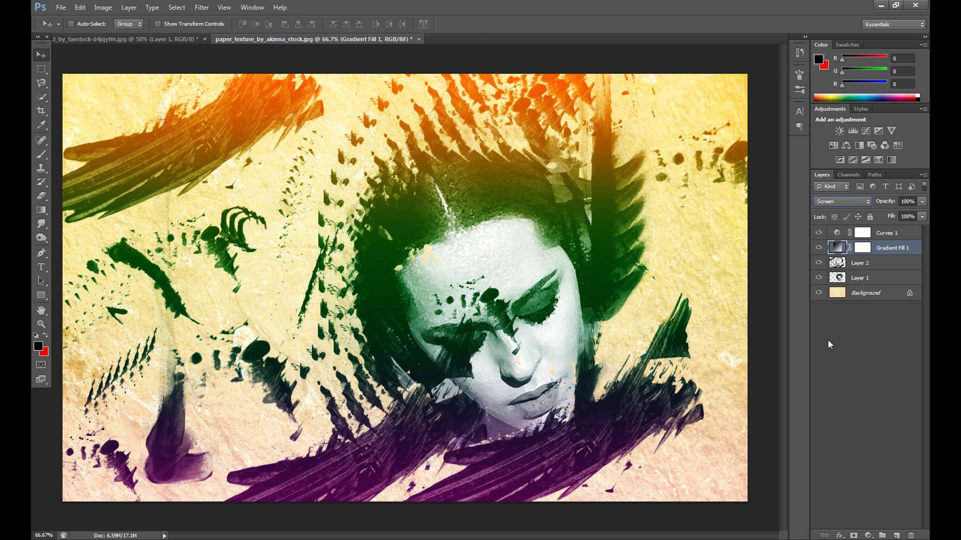
key(alt+bracketleft)
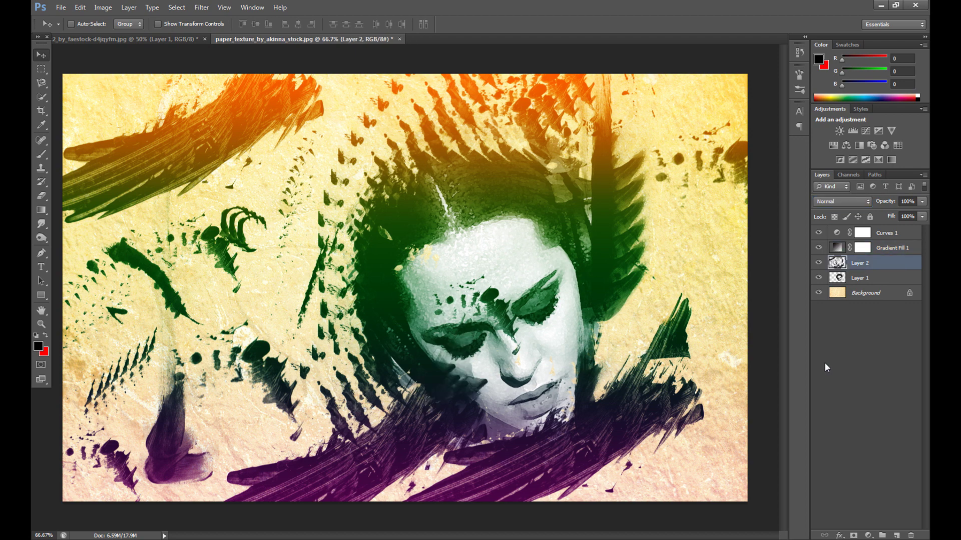